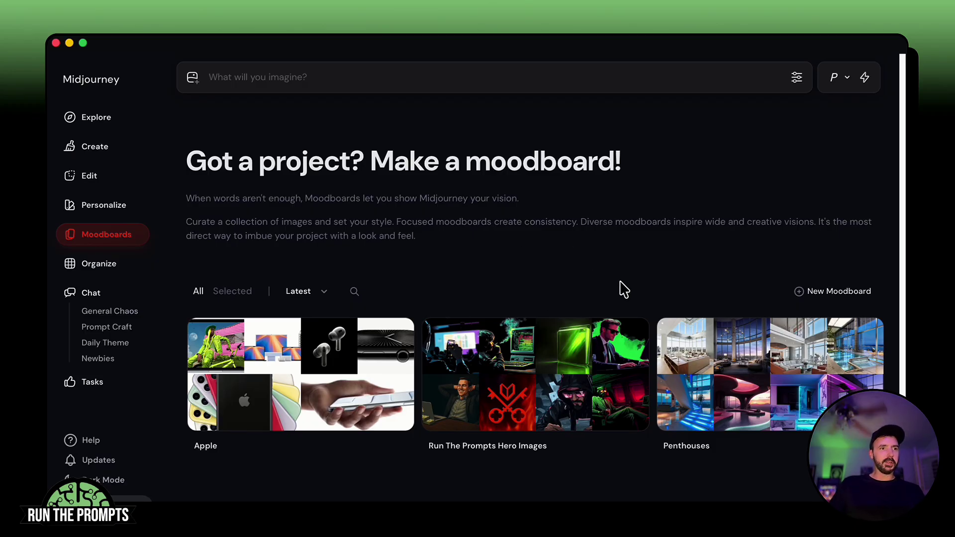
# Step: Create a new moodboard and title it "SICK Moodboard!"
pyautogui.click(815, 294)
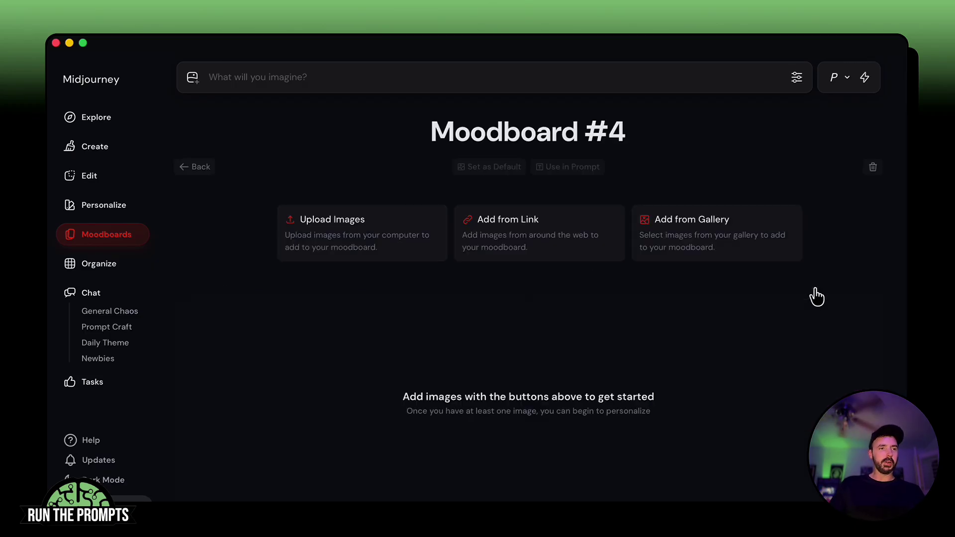
pyautogui.tripleClick(468, 122)
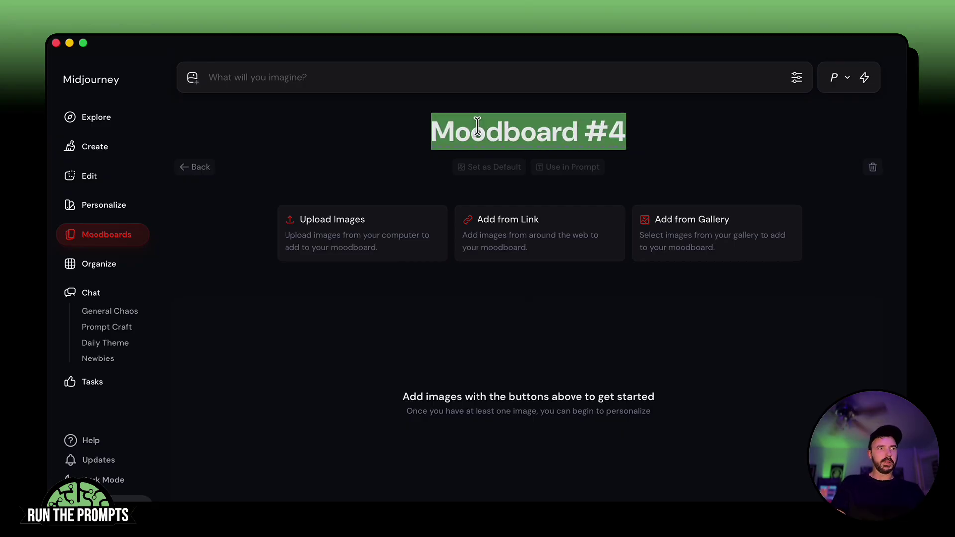
pyautogui.write('S')
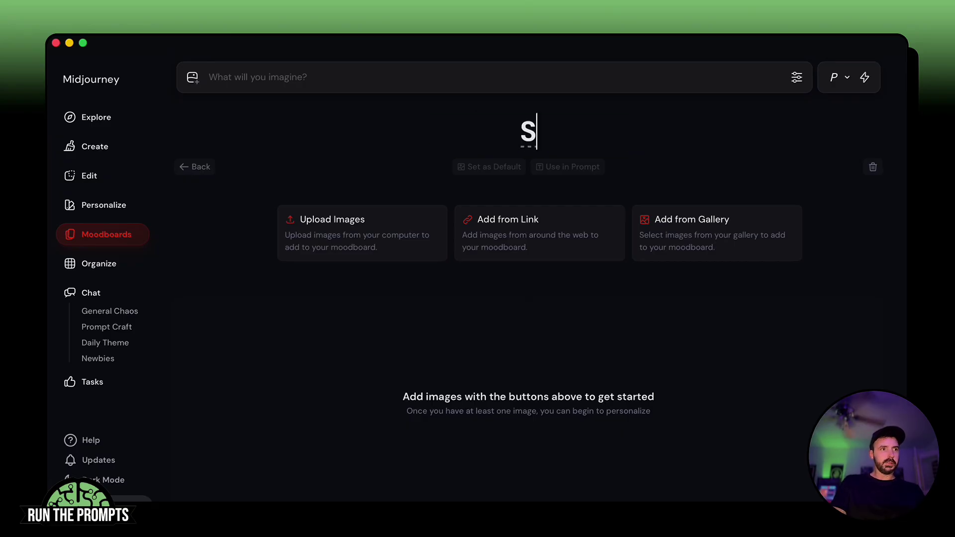
pyautogui.write('ICK Moodboard~')
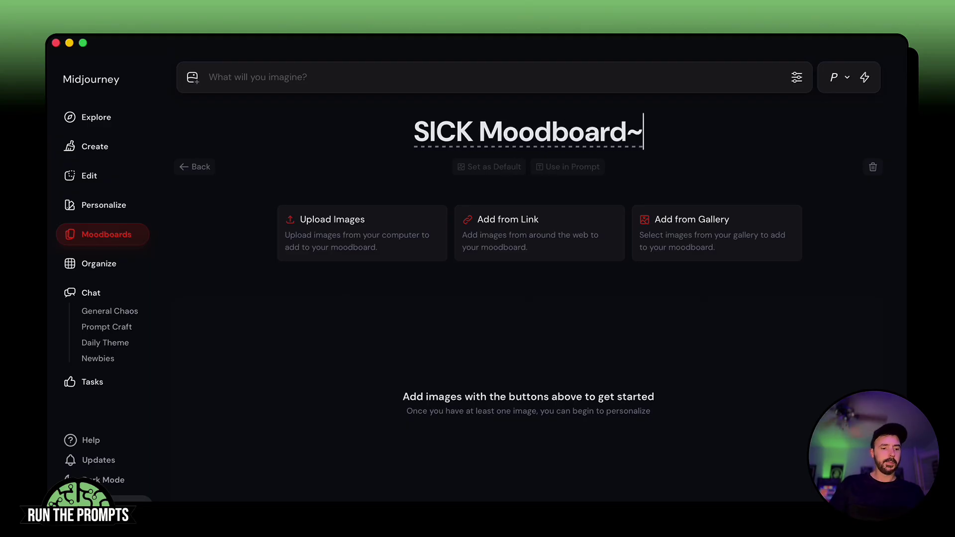
pyautogui.press('BackSpace')
pyautogui.write('!')
pyautogui.click(420, 328)
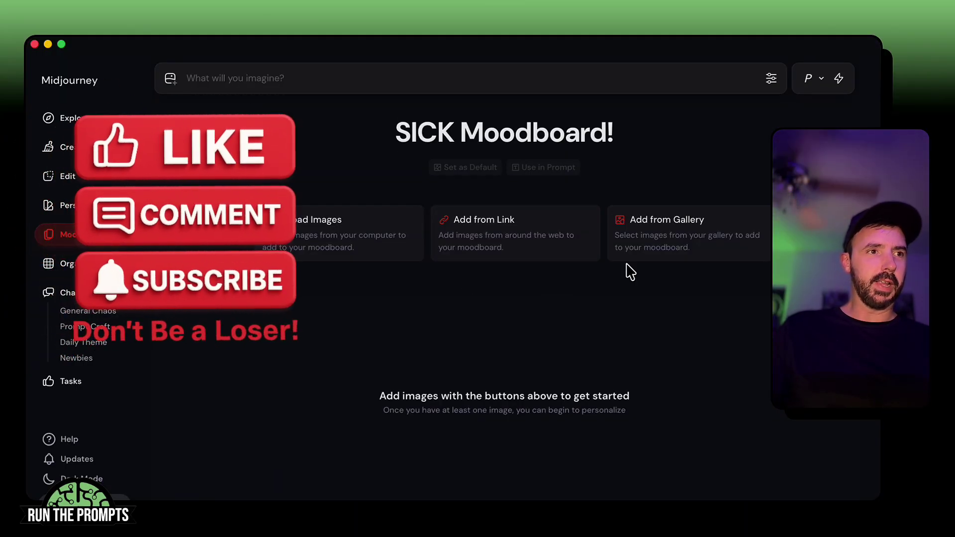
# Step: Add two robot-in-a-suit airplane images from the gallery's 20 Sep 2025 set, the fifth and seventh in its first row, to the moodboard
pyautogui.click(652, 238)
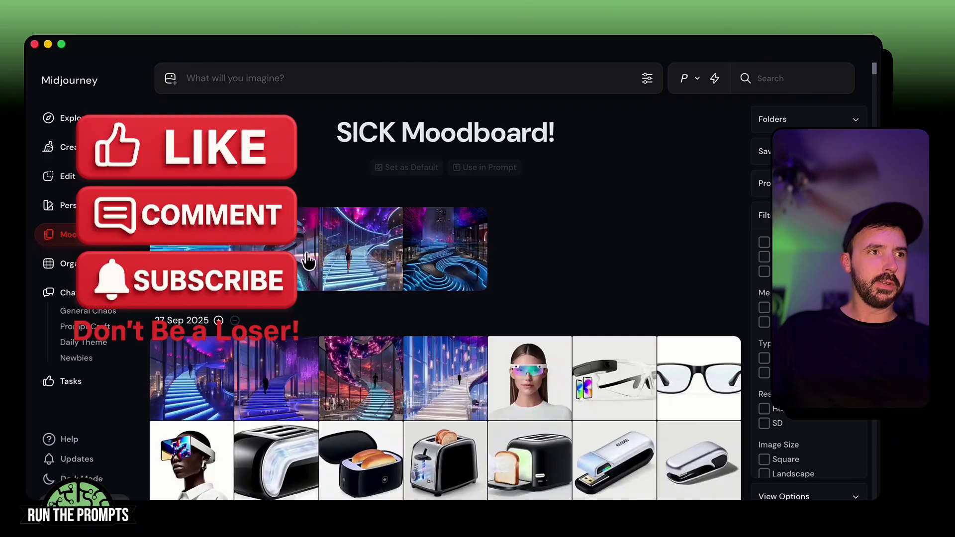
pyautogui.scroll(-10, 555, 308)
pyautogui.scroll(10, 552, 309)
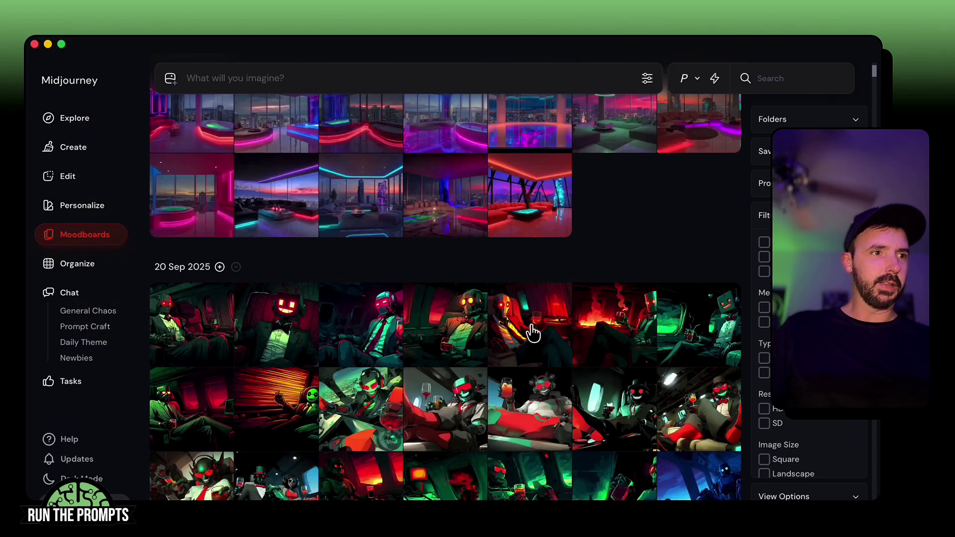
pyautogui.click(530, 332)
pyautogui.click(680, 328)
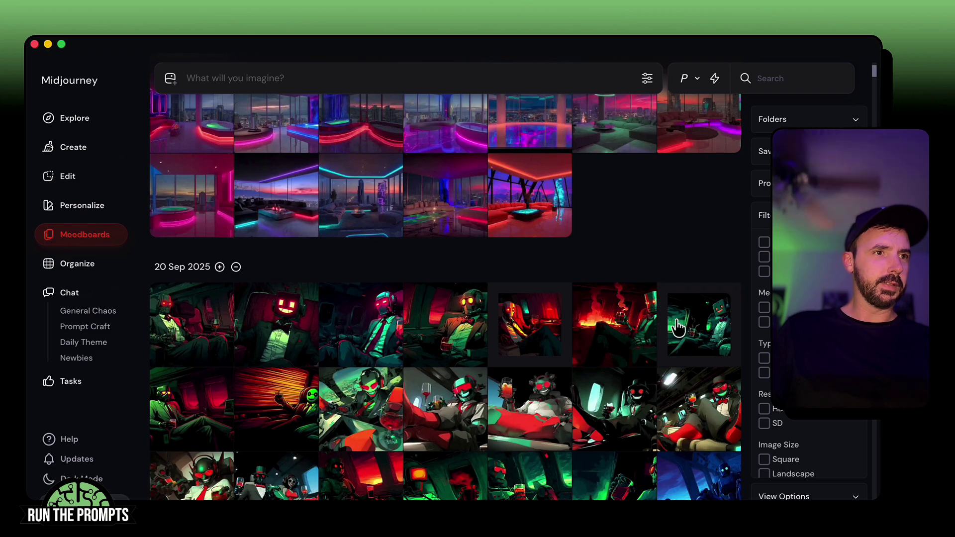
pyautogui.press('Escape')
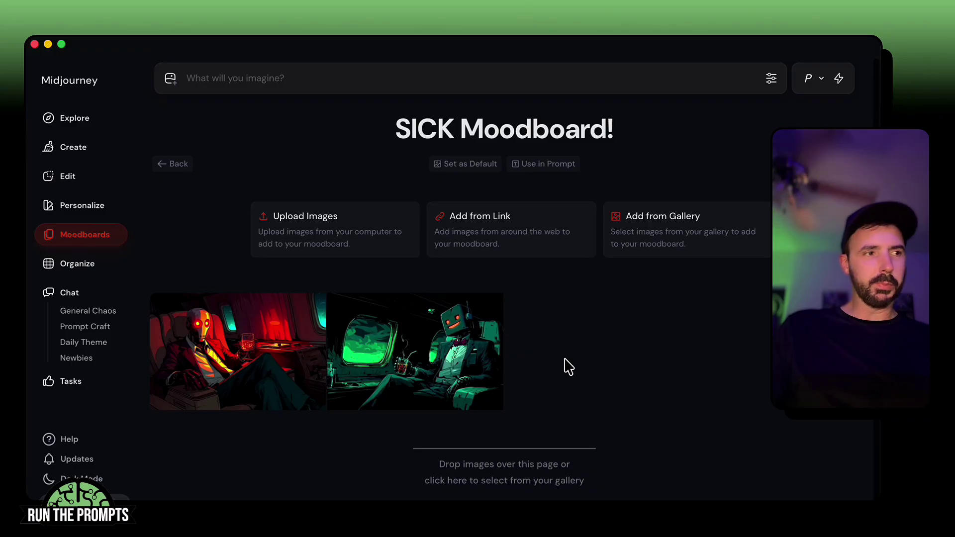
# Step: Insert the SICK Moodboard! code into the image prompt as a --p parameter
pyautogui.moveTo(240, 354)
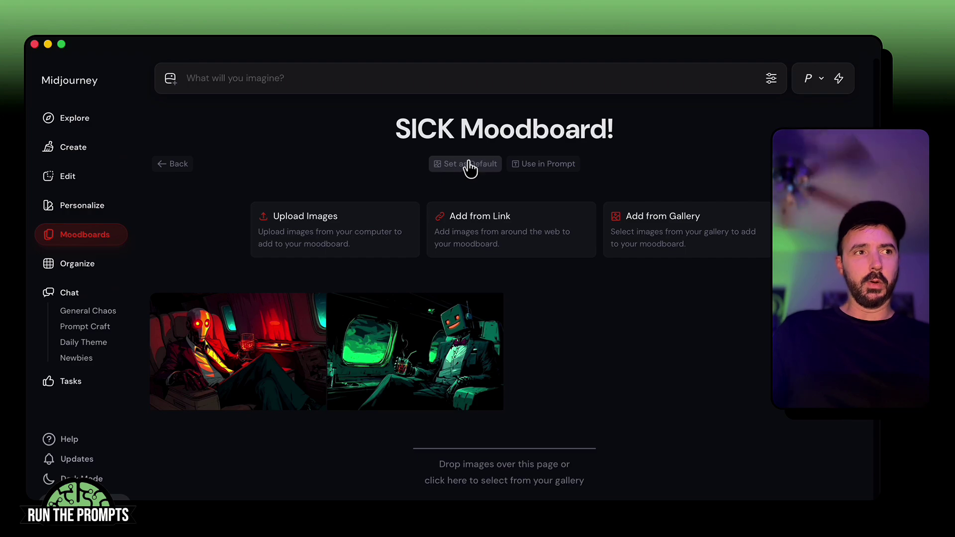
pyautogui.click(542, 170)
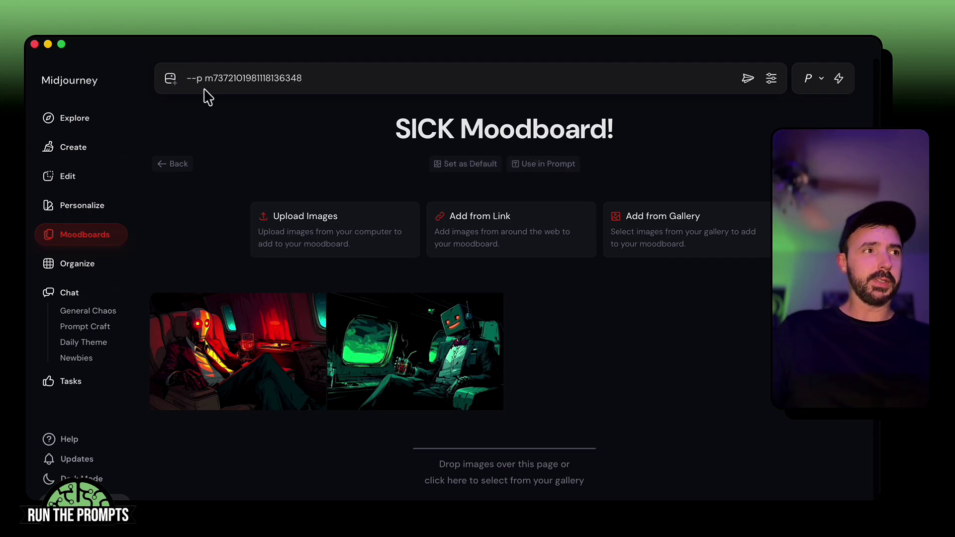
pyautogui.tripleClick(244, 78)
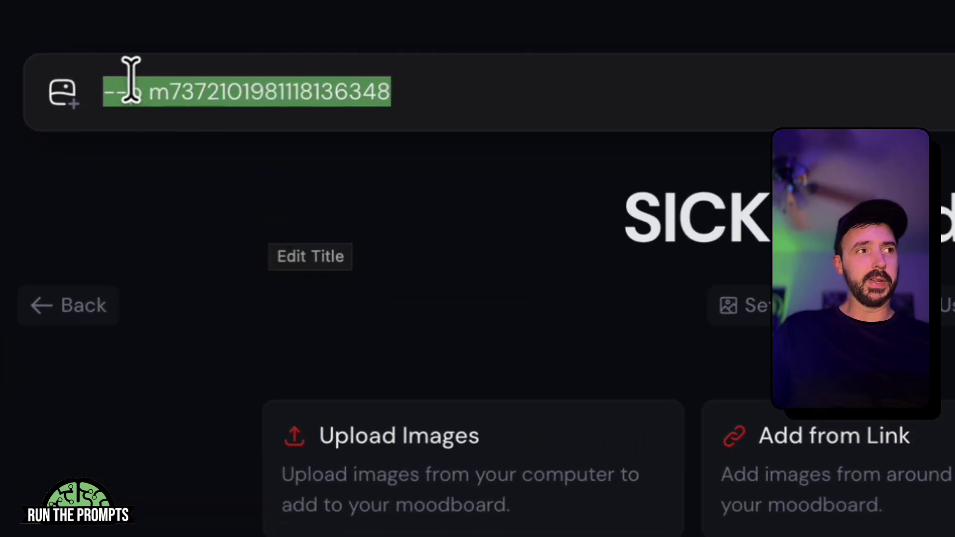
# Step: Write "A robot flying a plane while it's crashing" in the prompt ahead of the --p parameter
pyautogui.click(193, 74)
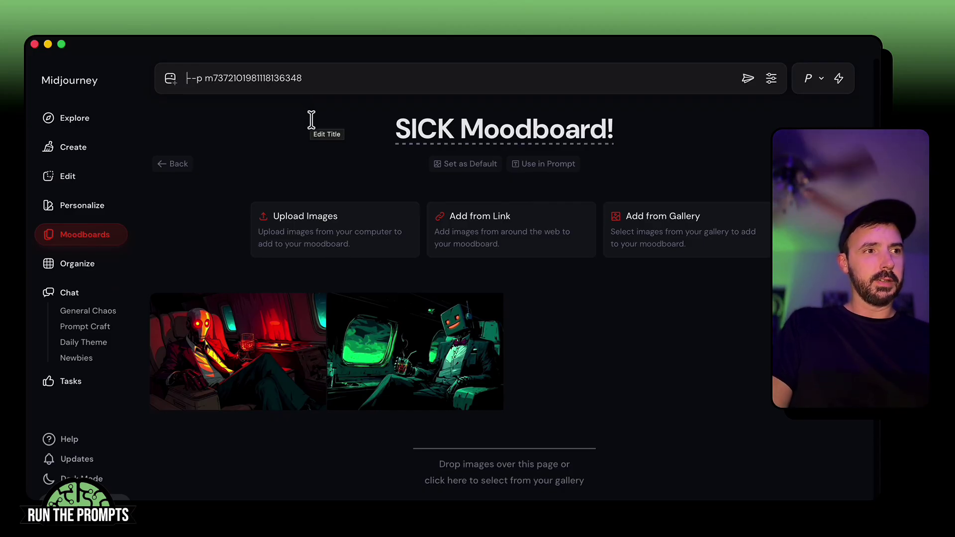
pyautogui.write('A')
pyautogui.write(' robot f')
pyautogui.write('lying a plane ')
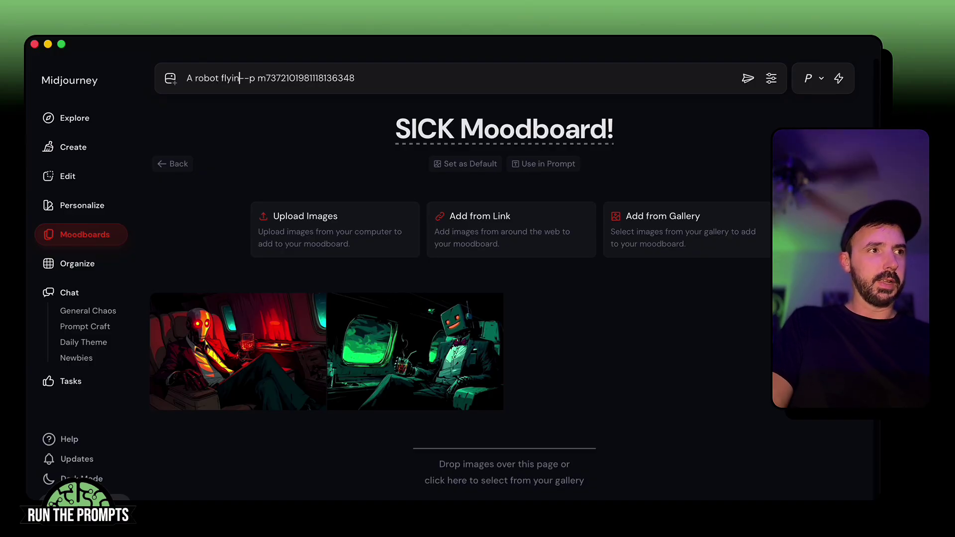
pyautogui.write("while it's crashi")
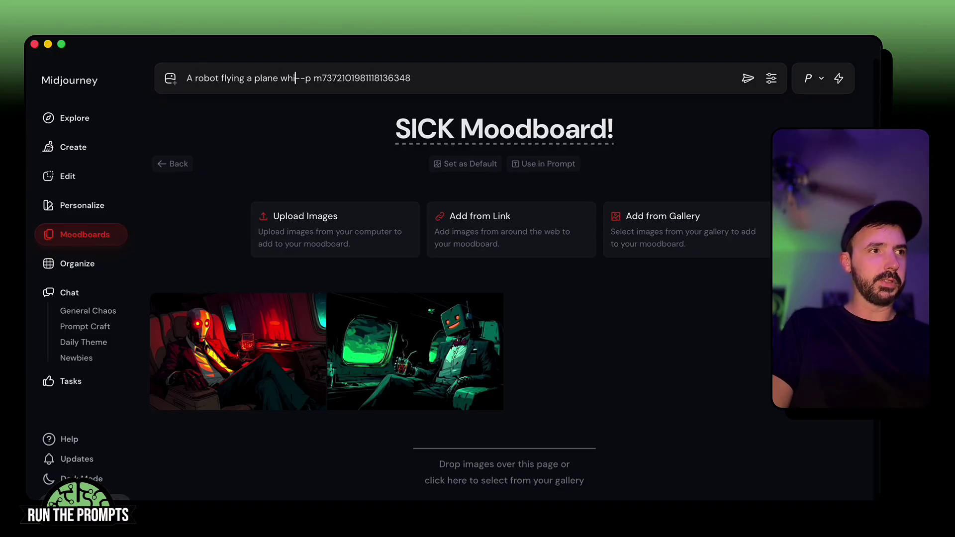
pyautogui.write('ng')
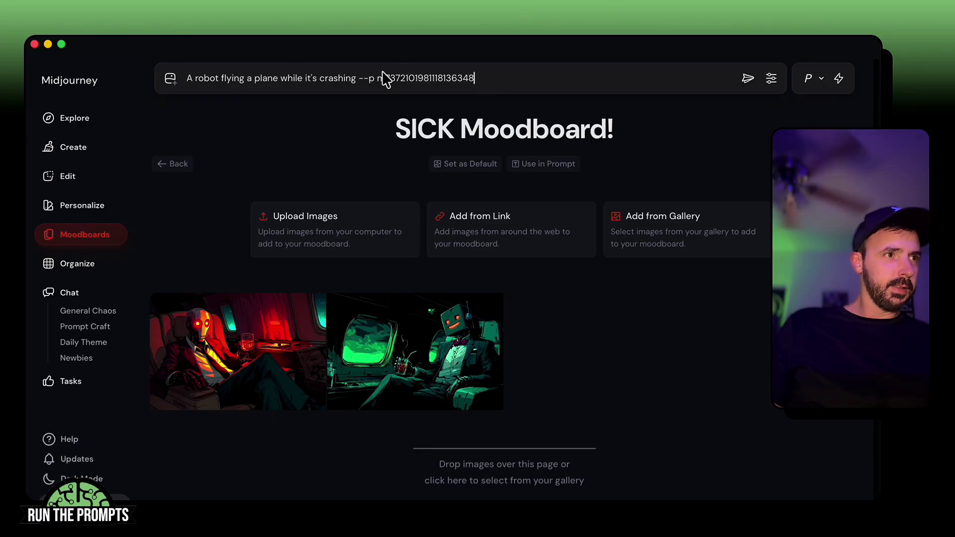
# Step: Review the image generation settings and submit the crashing-plane robot prompt
pyautogui.click(771, 78)
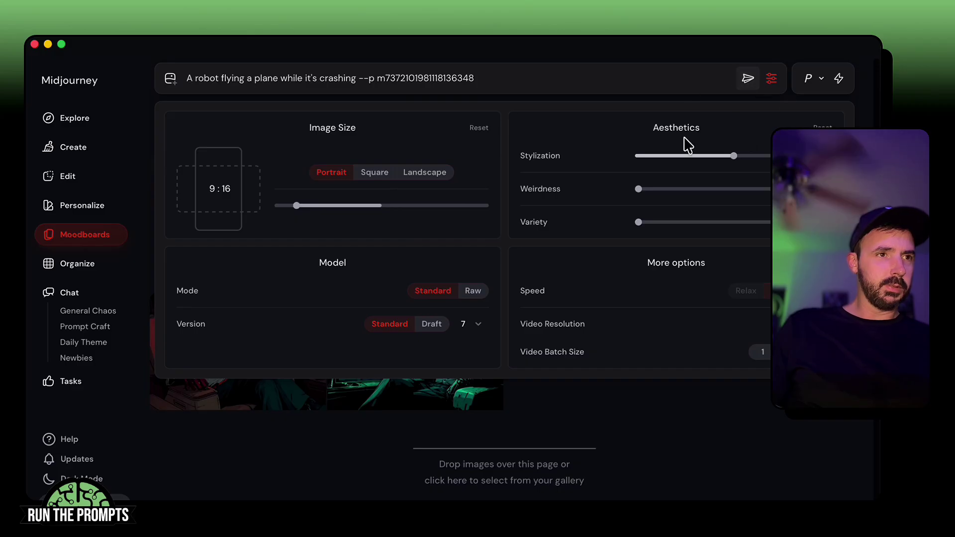
pyautogui.click(771, 78)
pyautogui.hotkey('ctrl', 'a')
pyautogui.write('a')
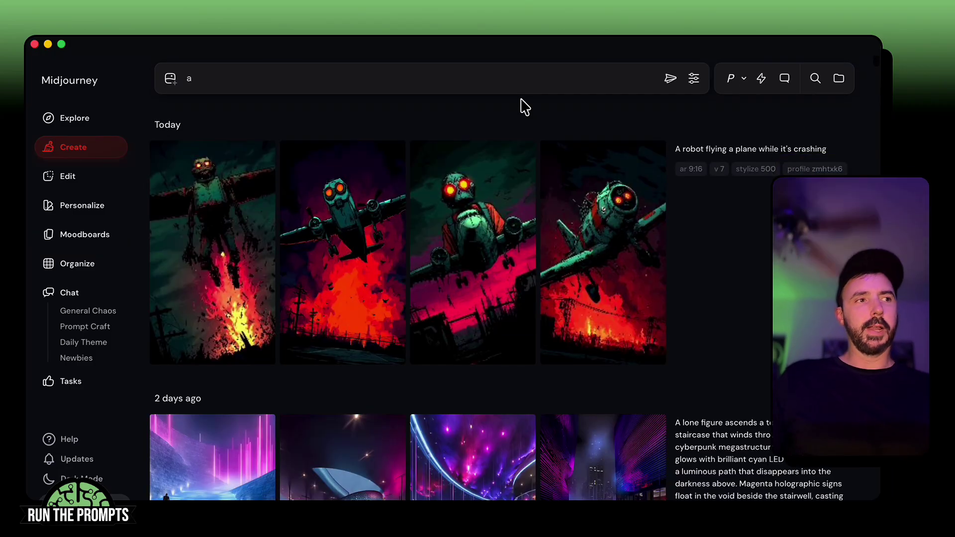
# Step: Examine the newly generated robot plane images one by one at full size and close the viewer
pyautogui.moveTo(273, 174)
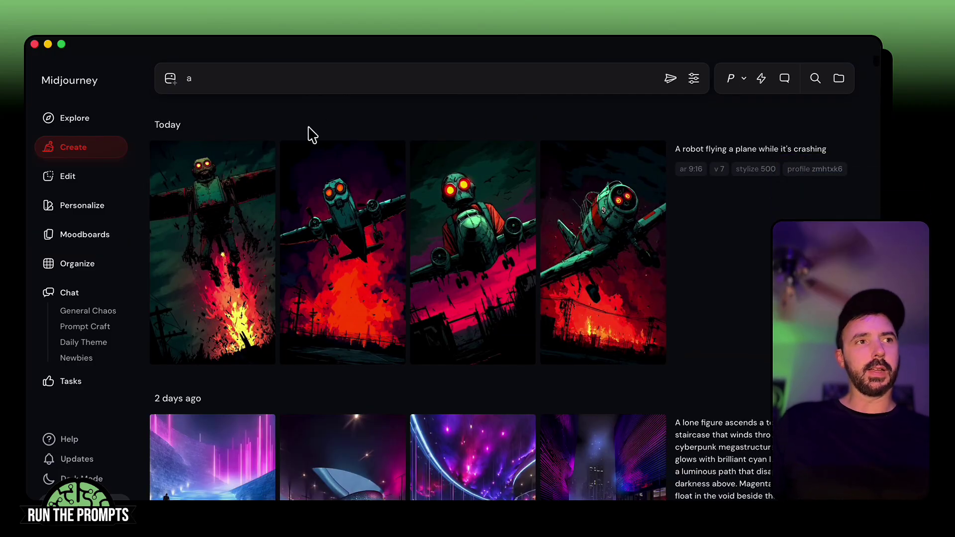
pyautogui.click(227, 204)
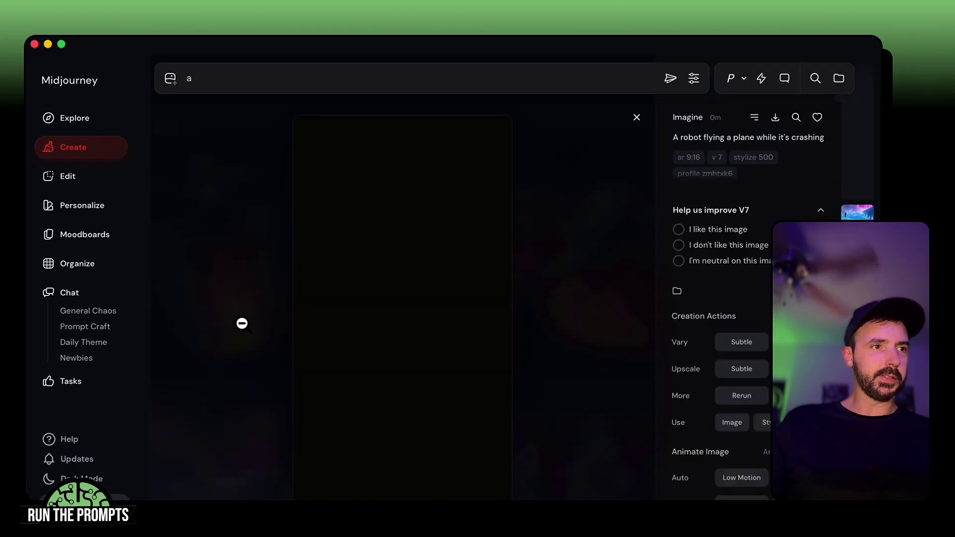
pyautogui.moveTo(735, 140)
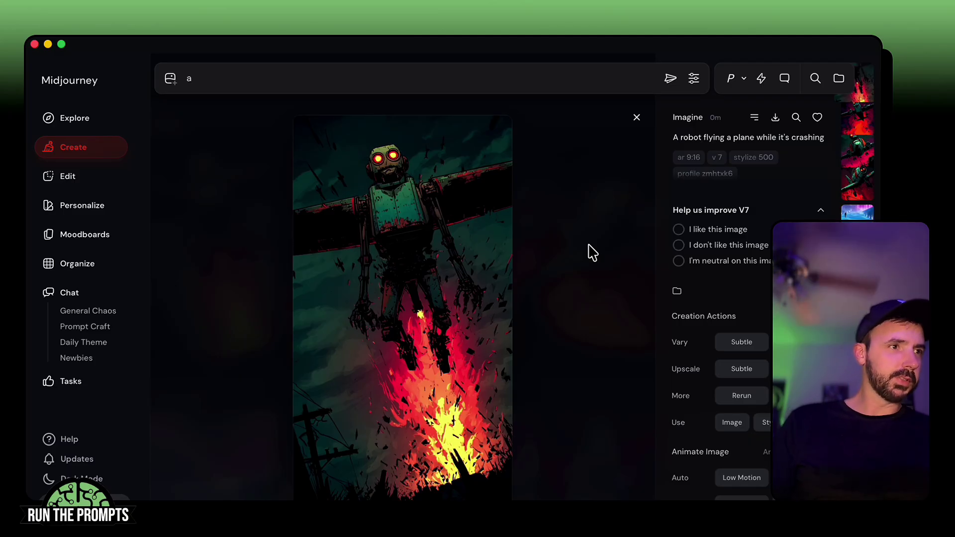
pyautogui.press('Down')
pyautogui.press('Down')
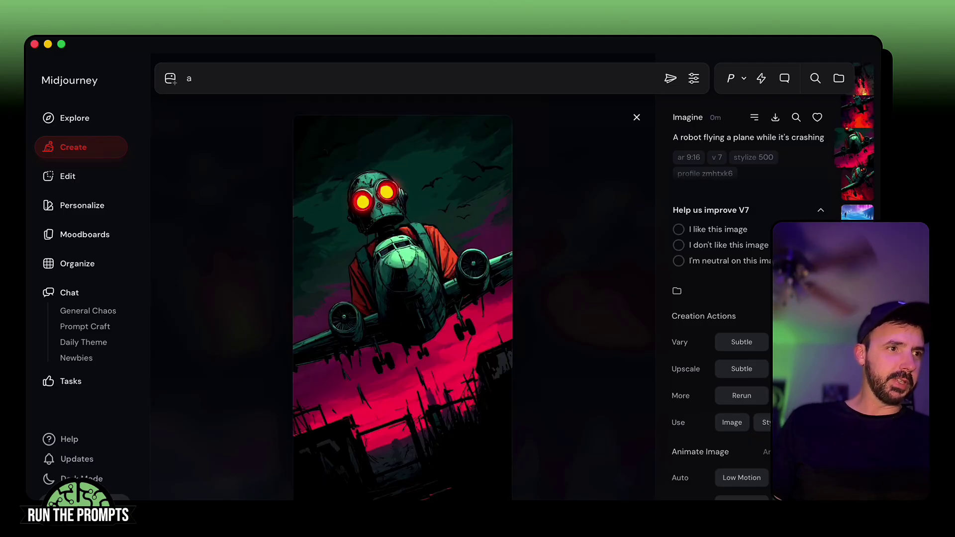
pyautogui.press('Down')
pyautogui.press('Down')
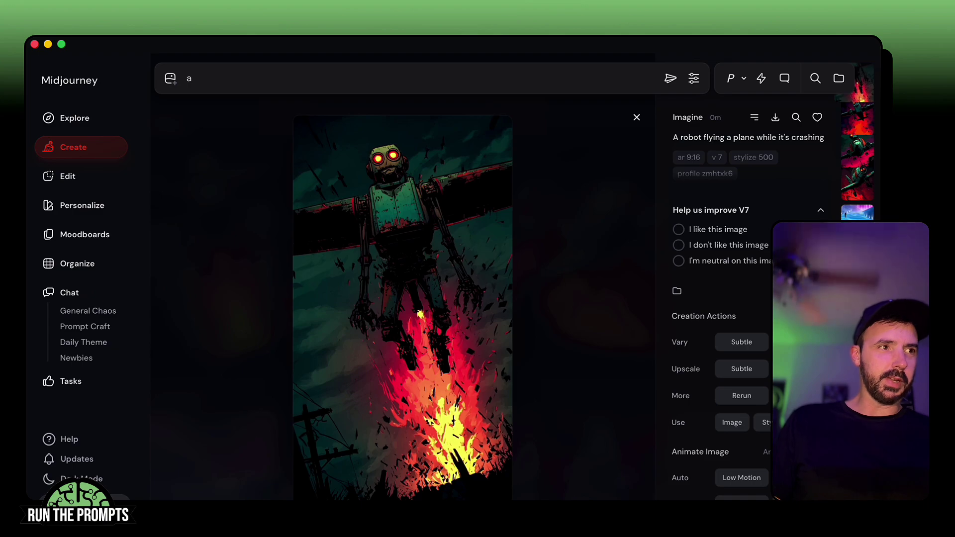
pyautogui.press('Down')
pyautogui.press('Down')
pyautogui.press('Down')
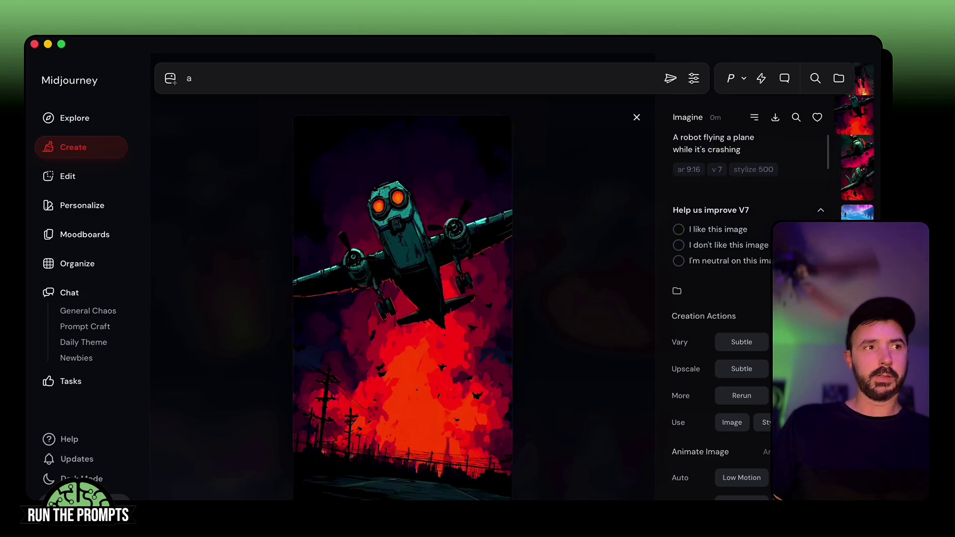
pyautogui.press('Down')
pyautogui.click(636, 117)
# Step: Reuse the crashing-plane robot prompt with the moodboard and generate new images with stylize set to 1000
pyautogui.moveTo(708, 196); pyautogui.dragTo(750, 176)
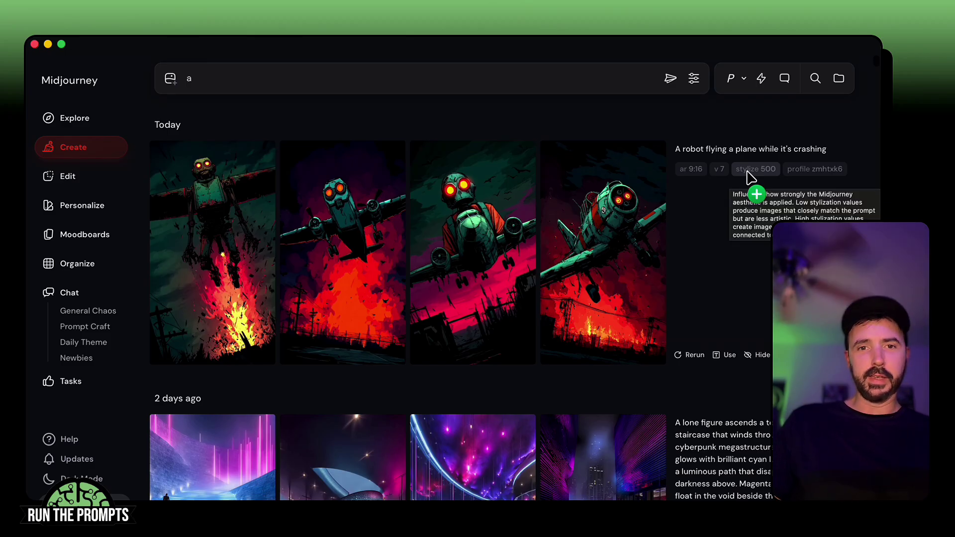
pyautogui.moveTo(750, 176); pyautogui.dragTo(710, 234)
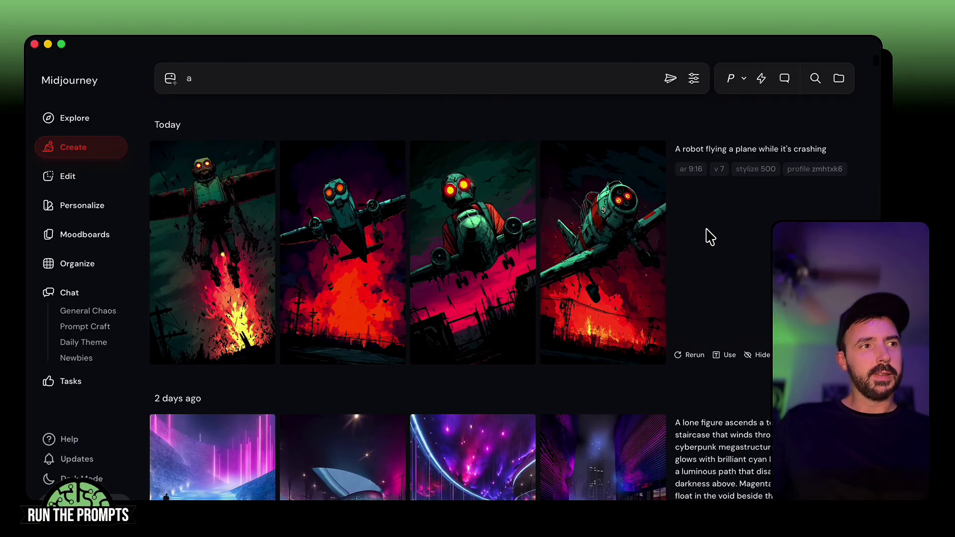
pyautogui.moveTo(742, 172); pyautogui.dragTo(745, 174)
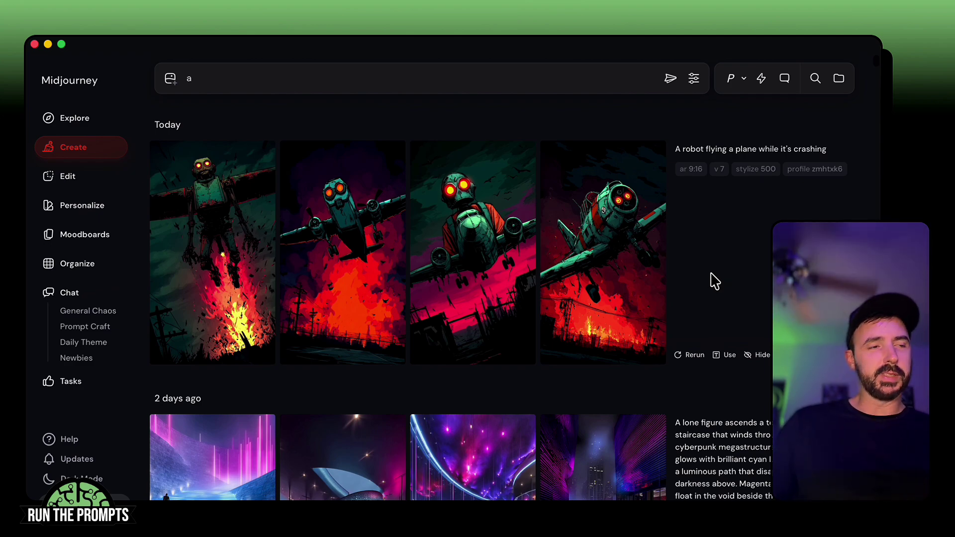
pyautogui.click(751, 149)
pyautogui.moveTo(752, 154); pyautogui.dragTo(753, 185)
pyautogui.click(754, 170)
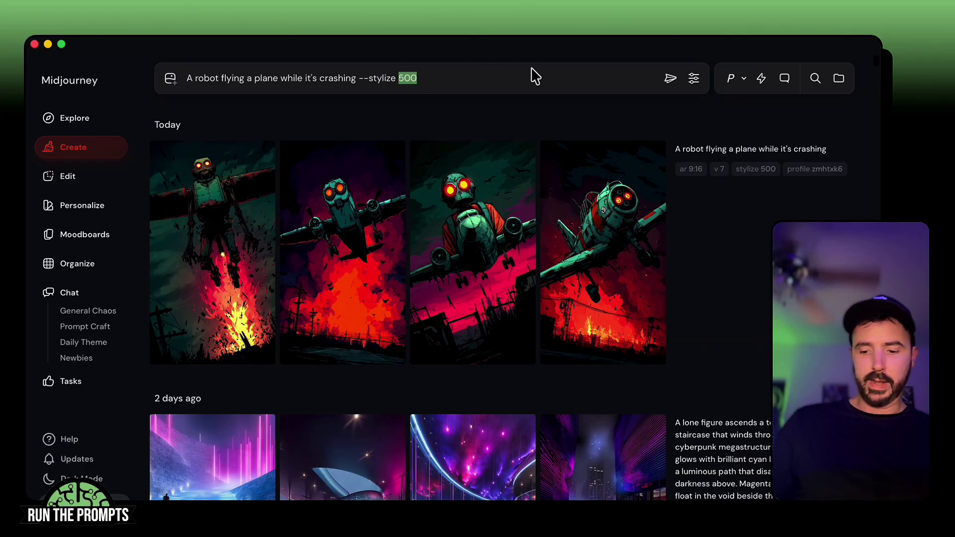
pyautogui.press('Return')
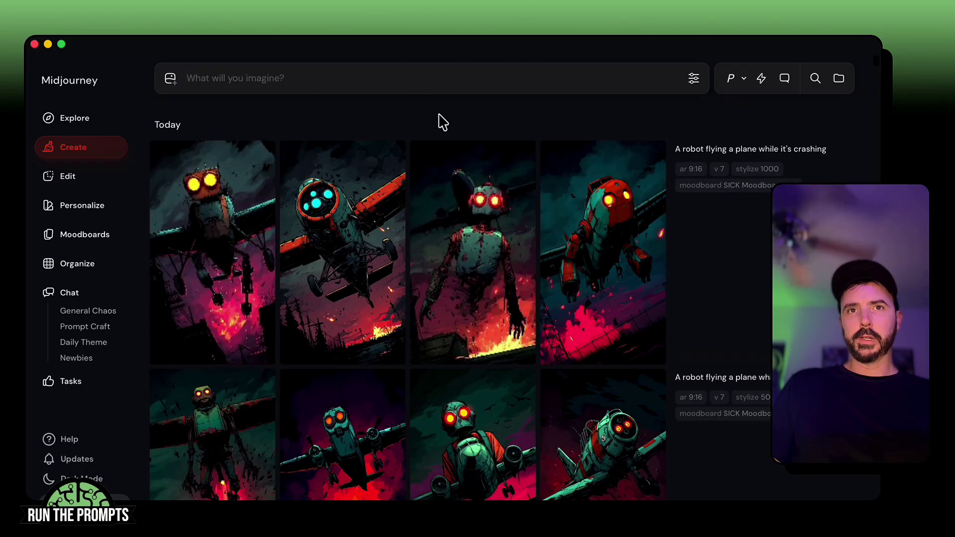
# Step: Examine the robot images generated with stylize 1000 one by one at full size
pyautogui.click(187, 230)
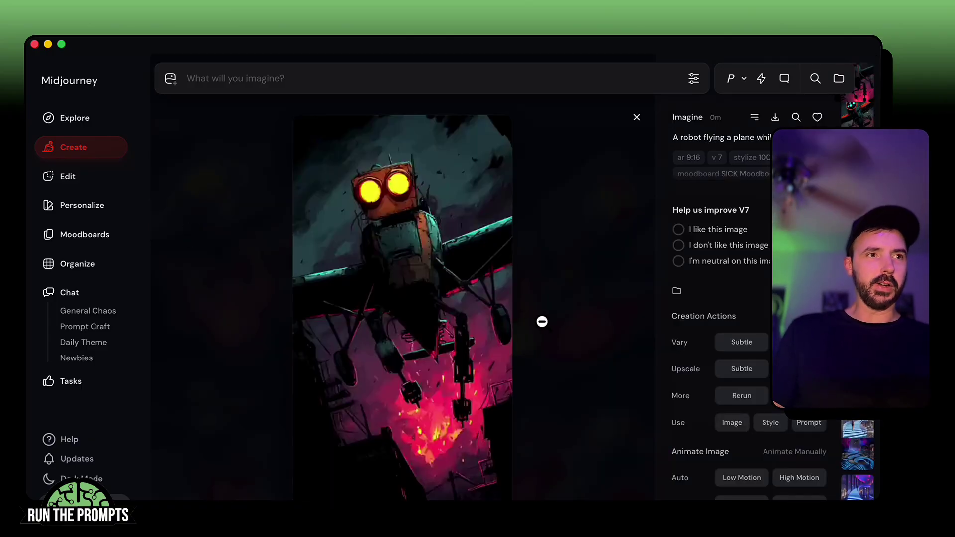
pyautogui.press('Right')
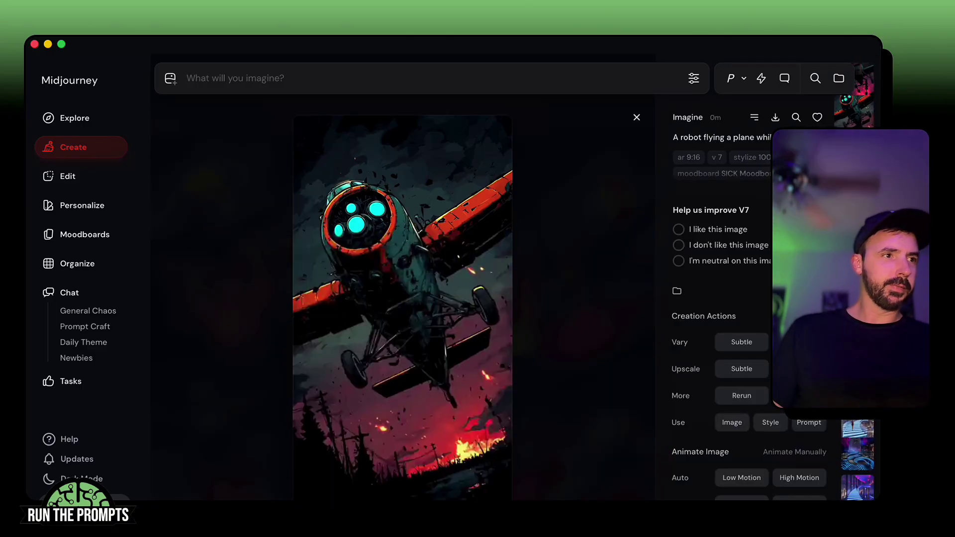
pyautogui.press('Right')
pyautogui.press('Right')
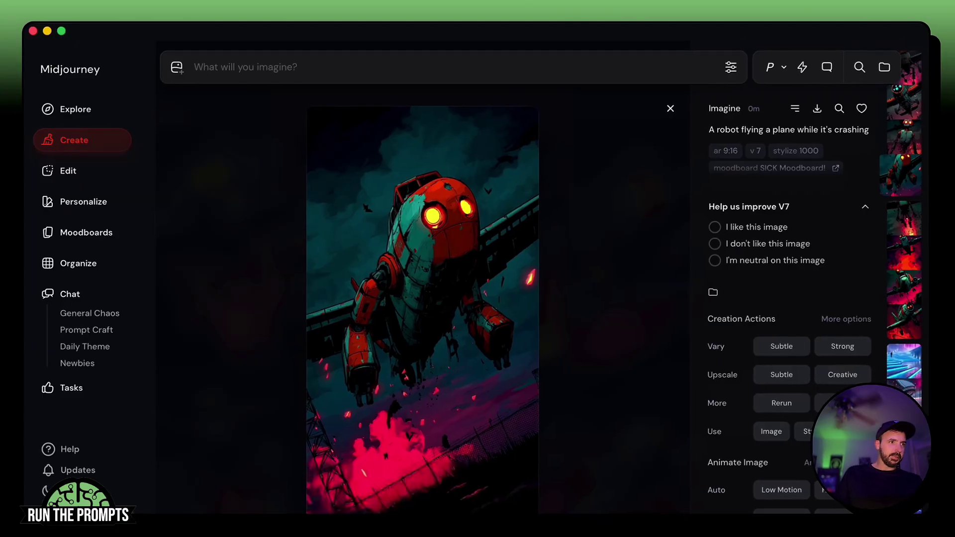
pyautogui.press('Right')
pyautogui.press('Right')
pyautogui.press('Right')
pyautogui.press('Right')
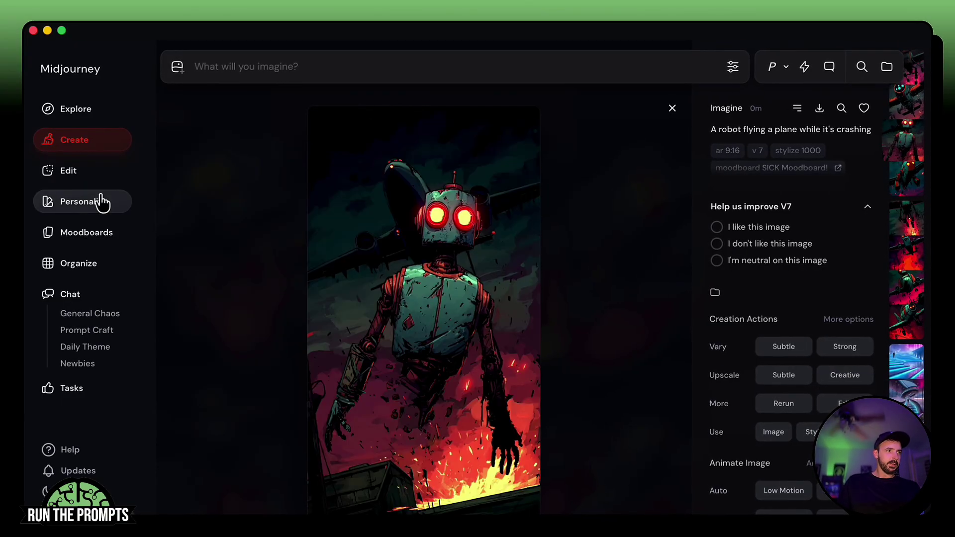
# Step: Reopen SICK Moodboard! from the list of moodboards to review its images
pyautogui.click(86, 233)
pyautogui.click(338, 380)
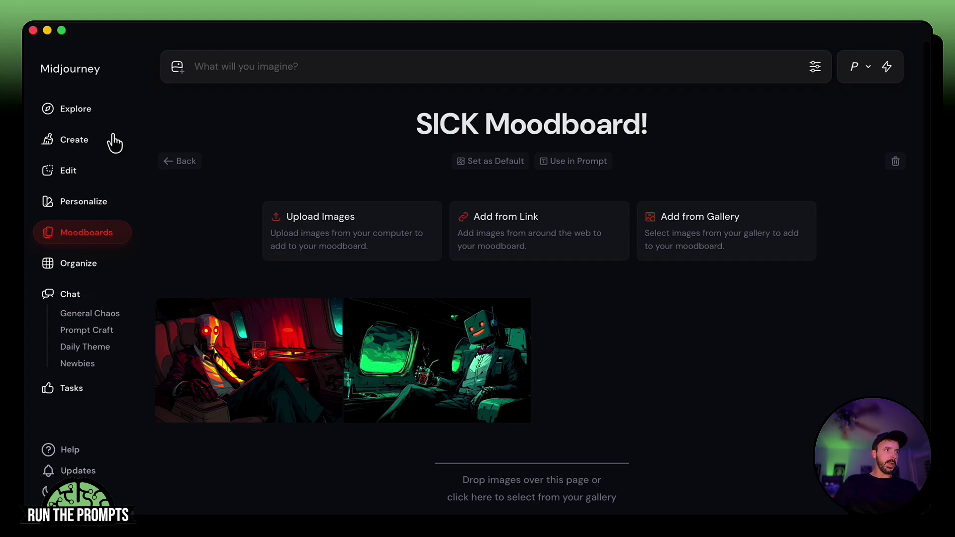
# Step: Go to the image creation page and enter the prompt "A robot flying a plane while it's crashing"
pyautogui.click(72, 144)
pyautogui.click(508, 68)
pyautogui.write('A r')
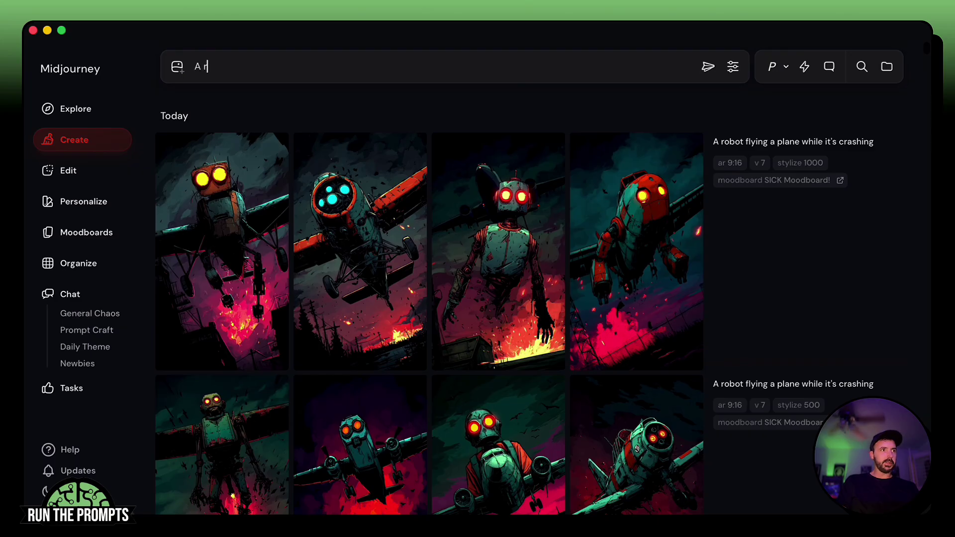
pyautogui.write('obot flying a pla')
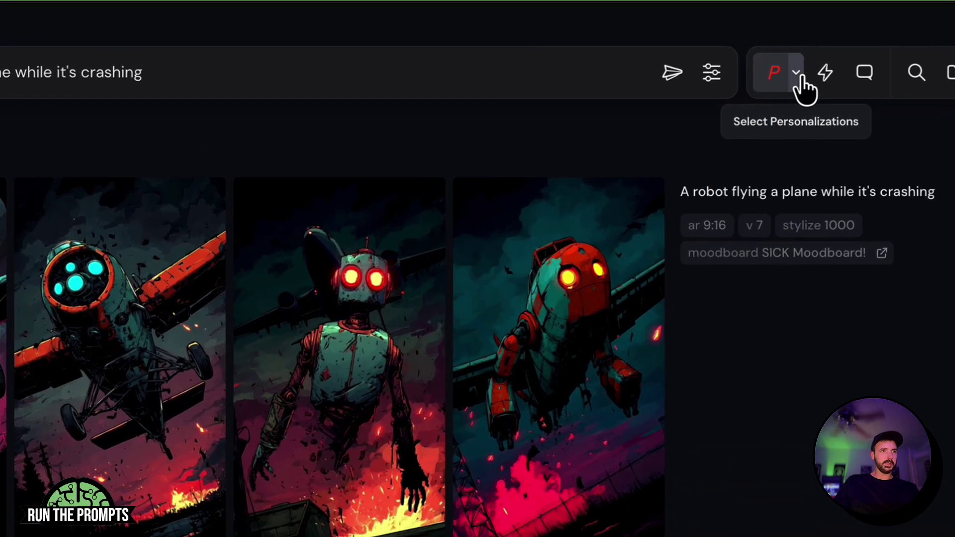
# Step: Choose SICK Moodboard! as the personalization for the prompt and close the selection list
pyautogui.click(786, 68)
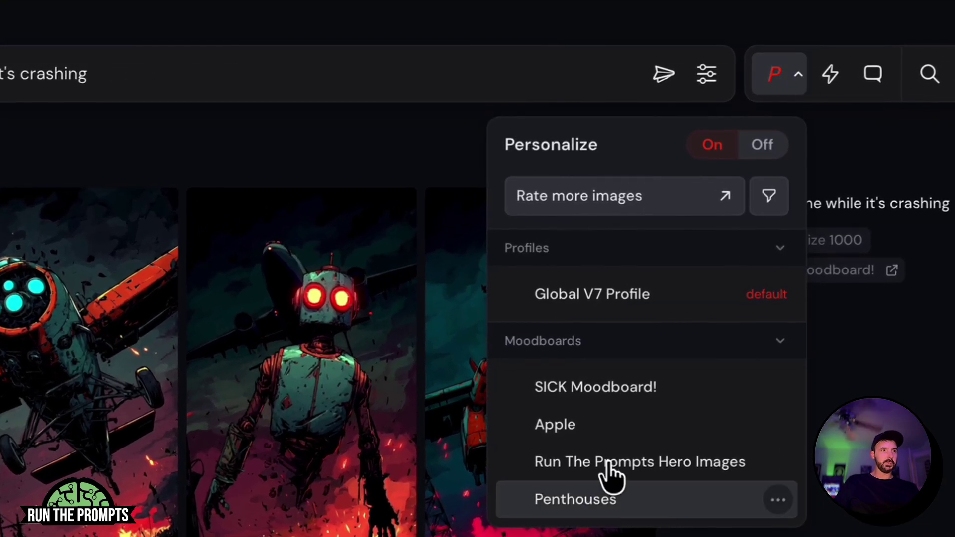
pyautogui.click(544, 385)
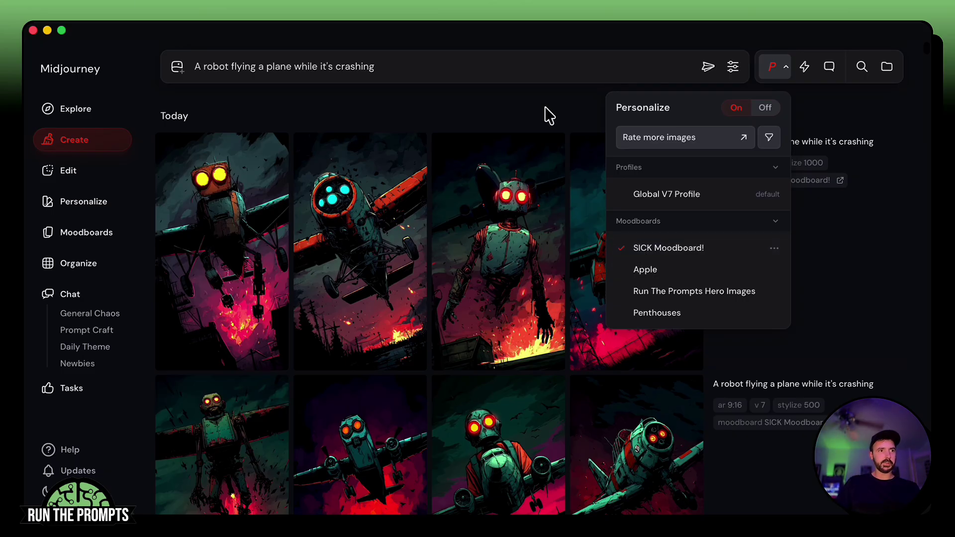
pyautogui.click(513, 106)
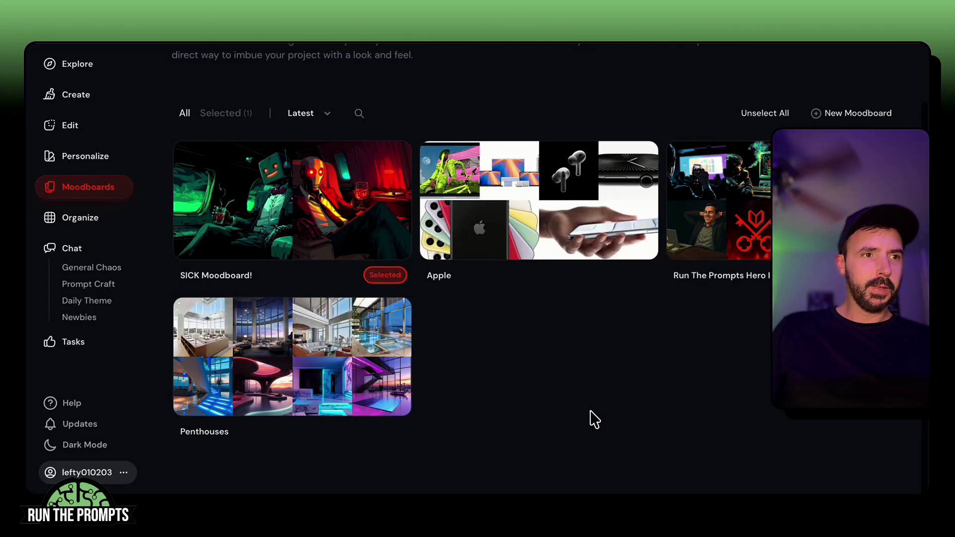
# Step: Open the Run The Prompts Hero Images moodboard and look through all its images
pyautogui.click(735, 224)
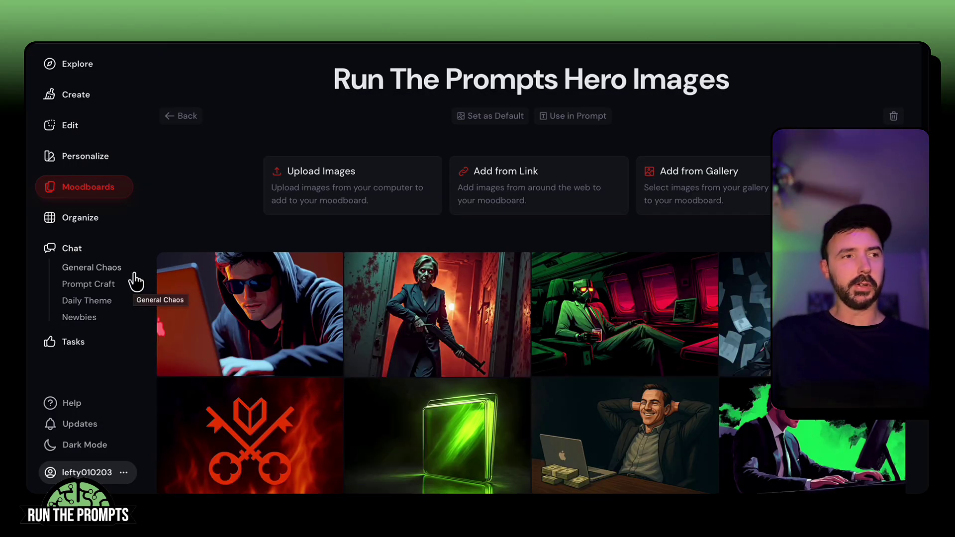
pyautogui.scroll(-3, 228, 306)
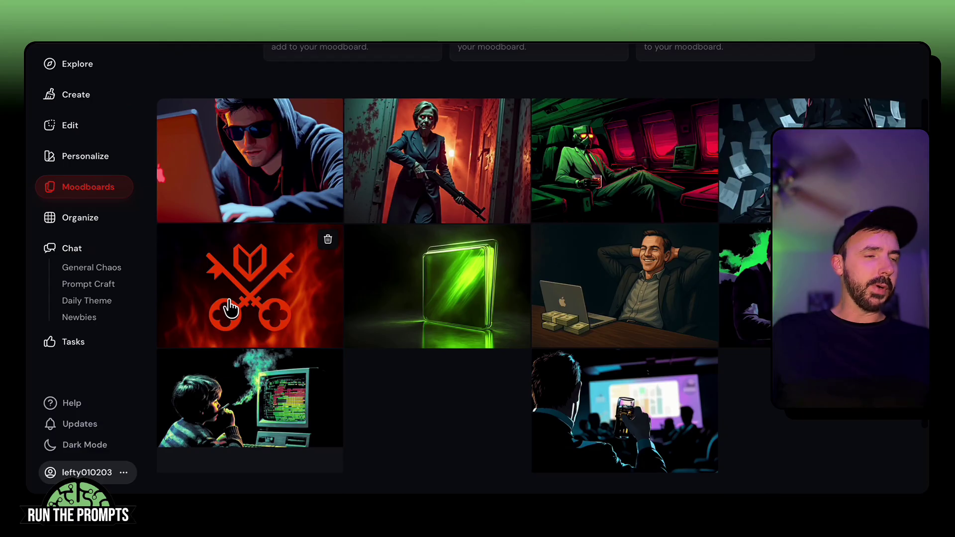
pyautogui.scroll(3, 458, 254)
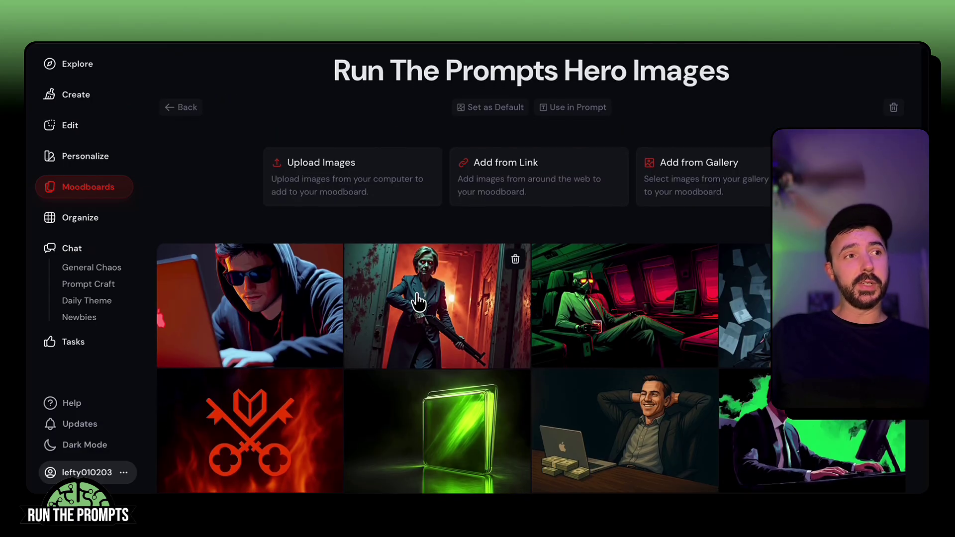
pyautogui.scroll(-3, 418, 301)
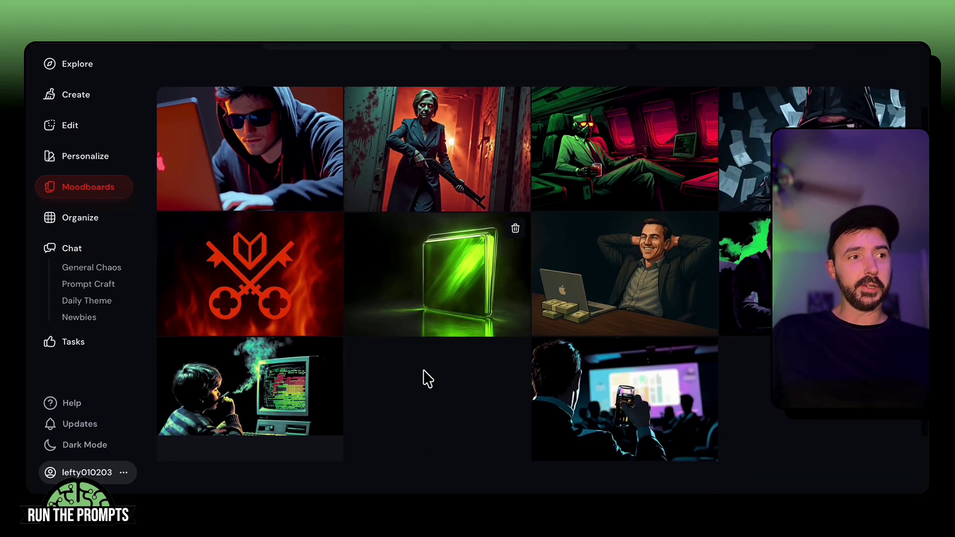
pyautogui.scroll(2, 423, 372)
pyautogui.scroll(-1, 423, 372)
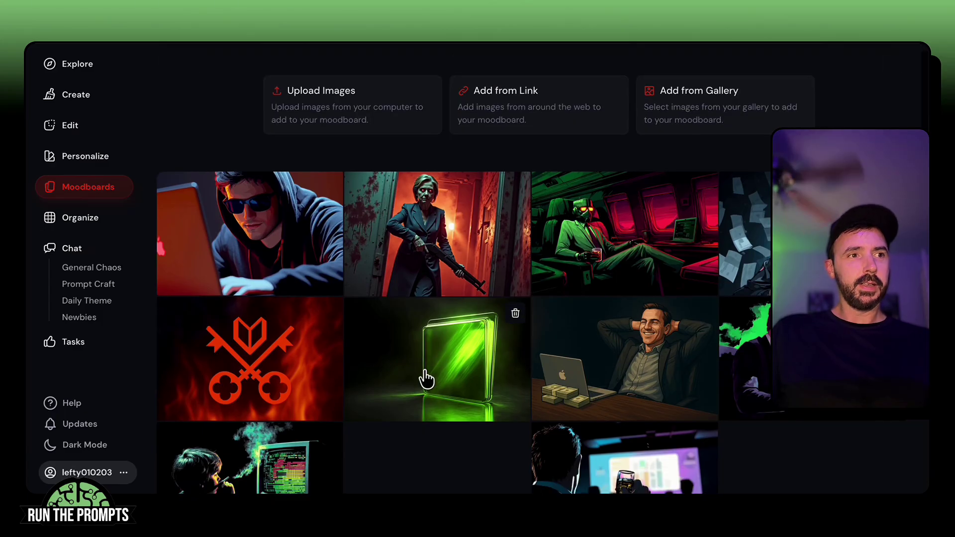
pyautogui.scroll(2, 424, 372)
pyautogui.scroll(-4, 517, 331)
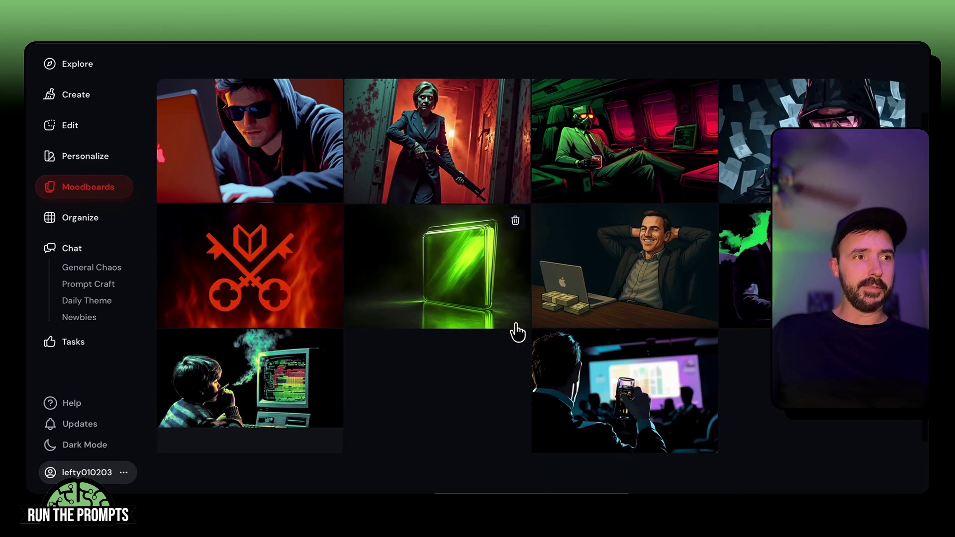
pyautogui.scroll(1, 517, 331)
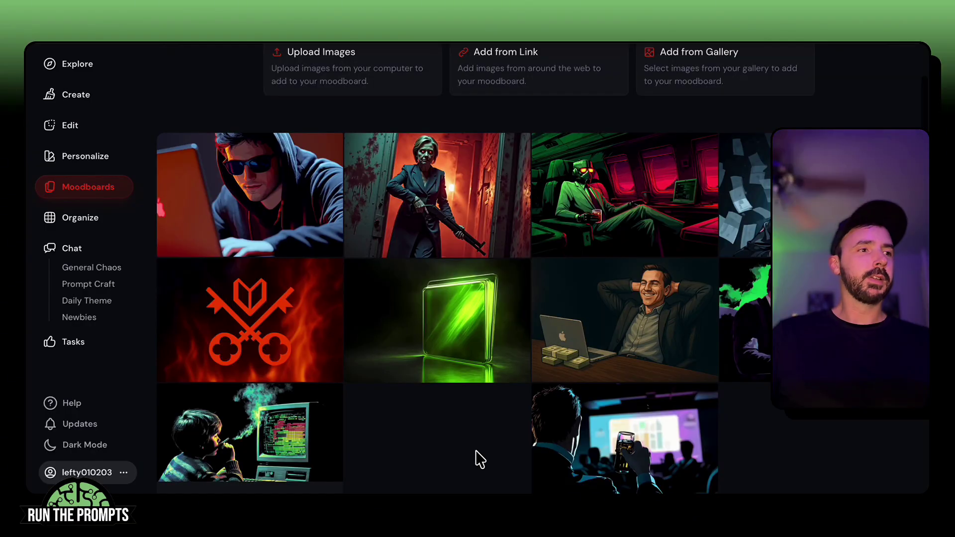
pyautogui.scroll(1, 479, 459)
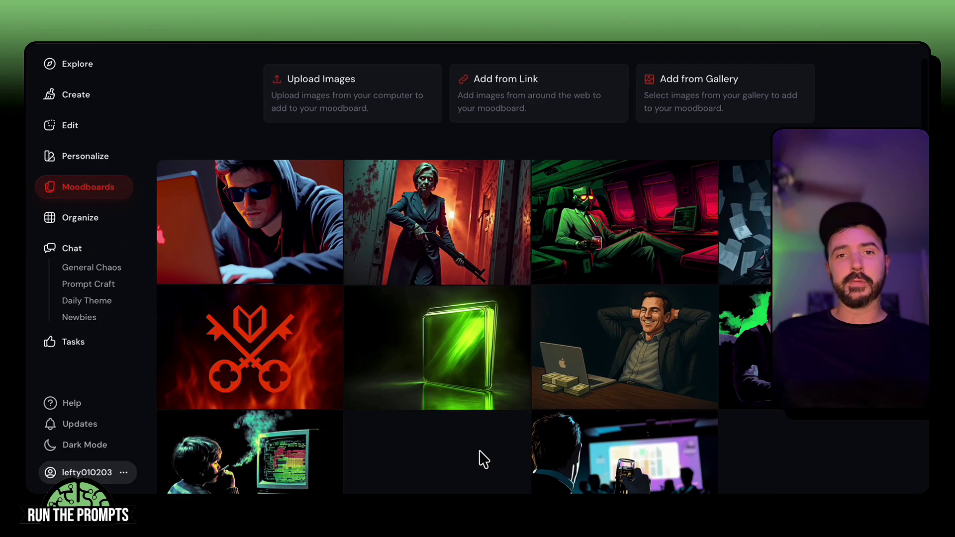
pyautogui.moveTo(369, 401)
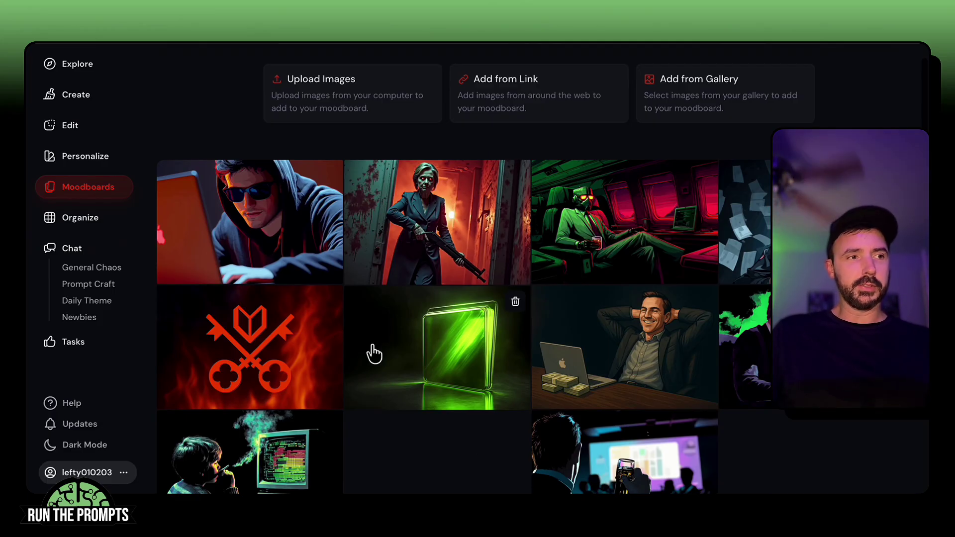
pyautogui.scroll(3, 373, 353)
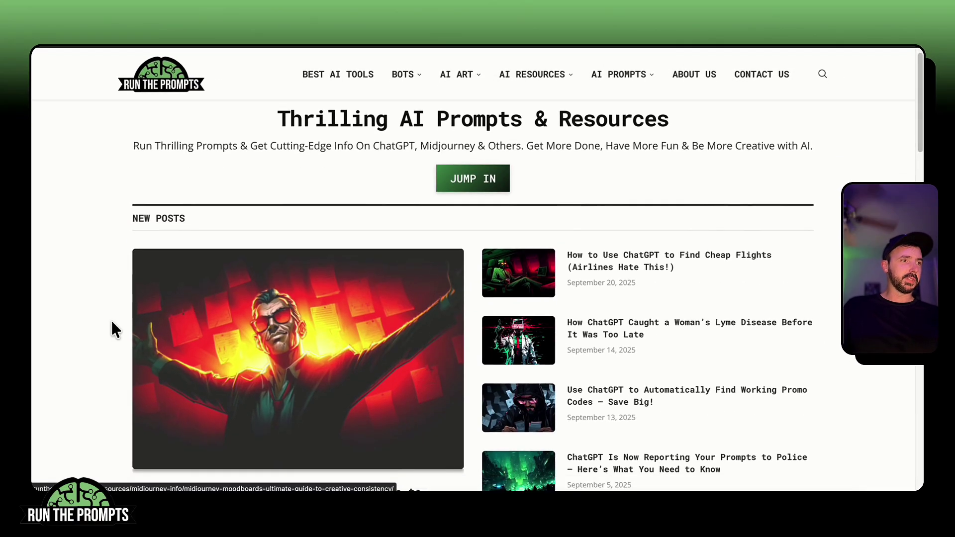
# Step: Switch to the Run The Prompts website and look over the article "Midjourney Moodboards: The Ultimate Guide to Creative Consistency!" and its hero image
pyautogui.scroll(-5, 111, 322)
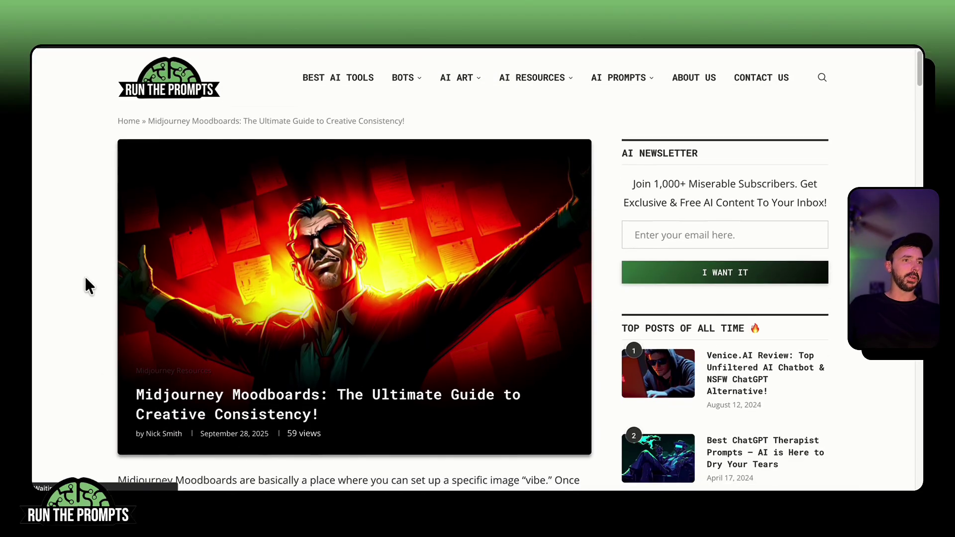
pyautogui.scroll(-3, 86, 281)
pyautogui.scroll(1, 86, 281)
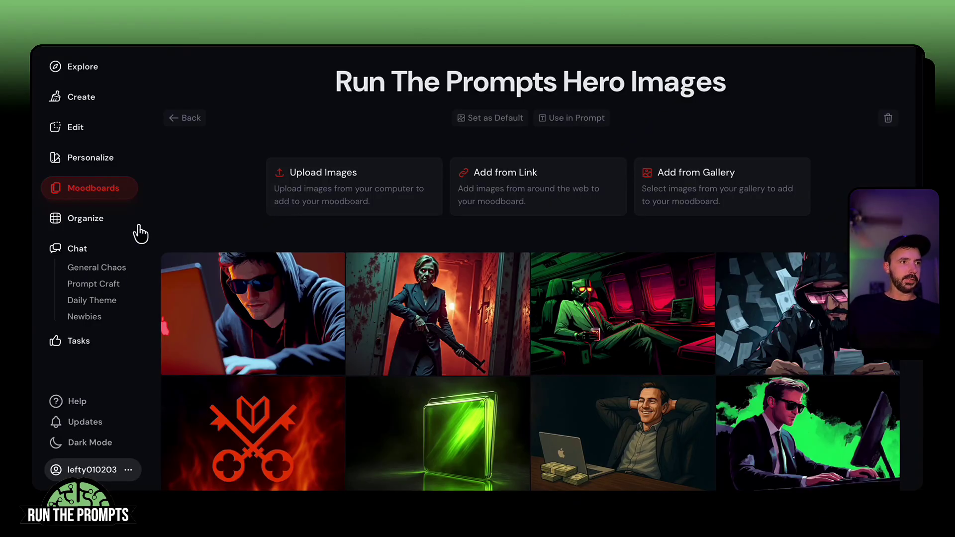
# Step: Review the Run The Prompts Hero Images moodboard again for the style shared with the website's images
pyautogui.scroll(-1, 251, 339)
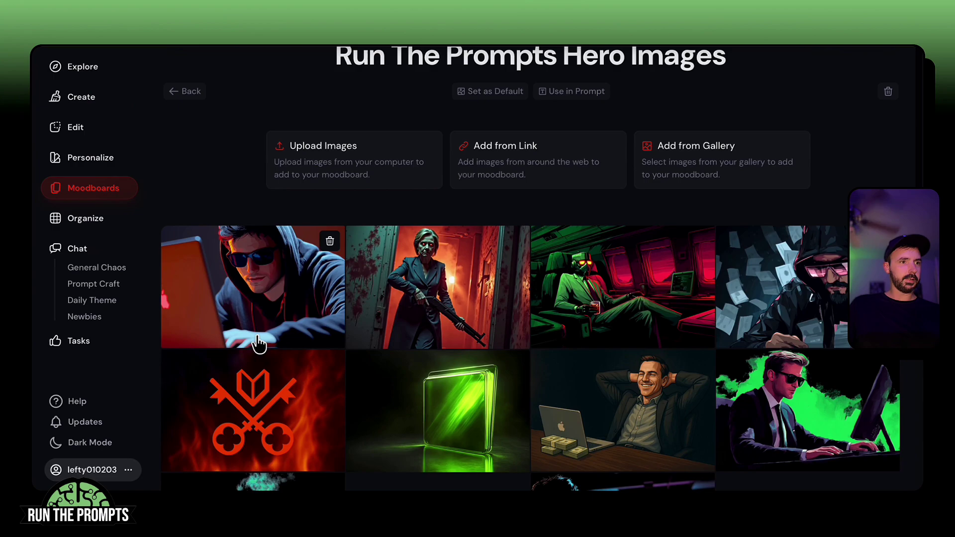
pyautogui.scroll(-4, 536, 312)
pyautogui.scroll(1, 502, 229)
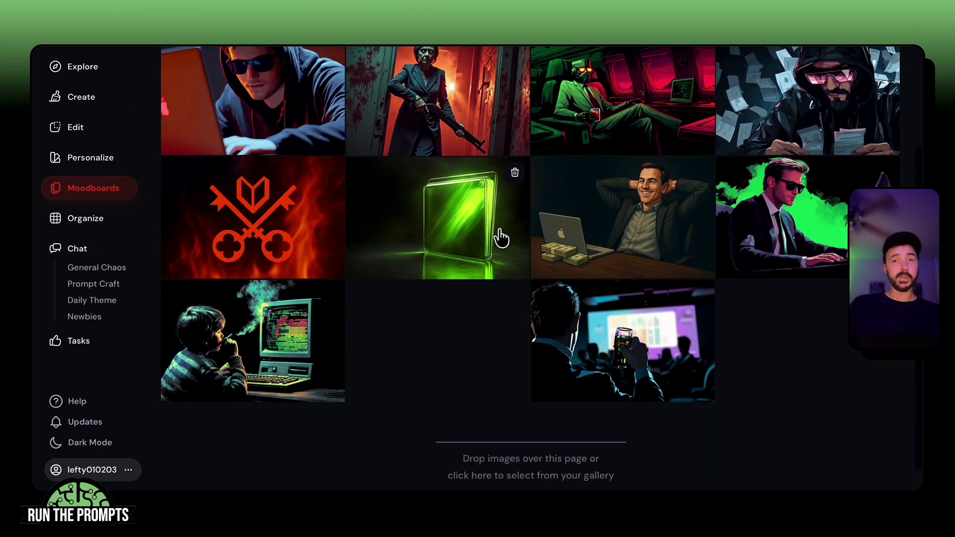
pyautogui.scroll(4, 497, 258)
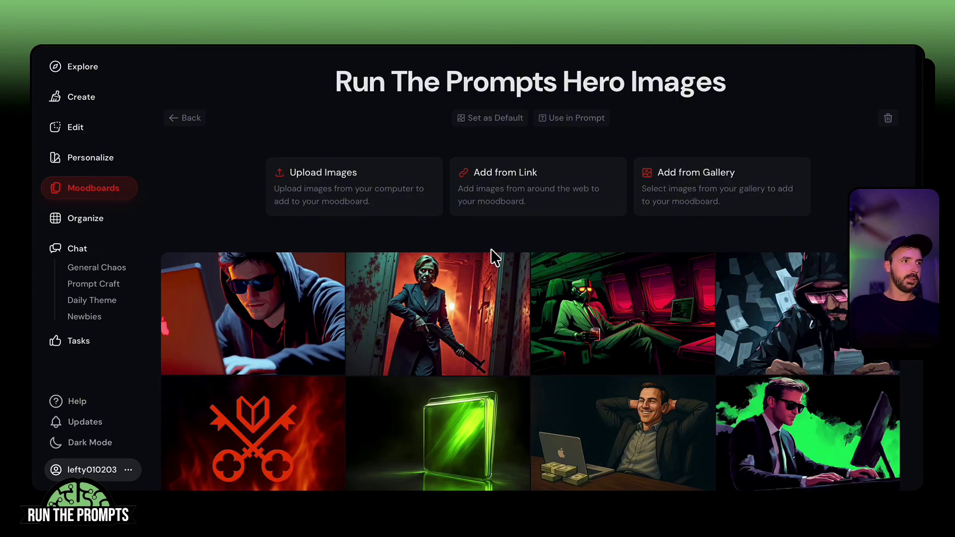
# Step: Return to the list of moodboards and open the Apple moodboard to view its images
pyautogui.click(182, 118)
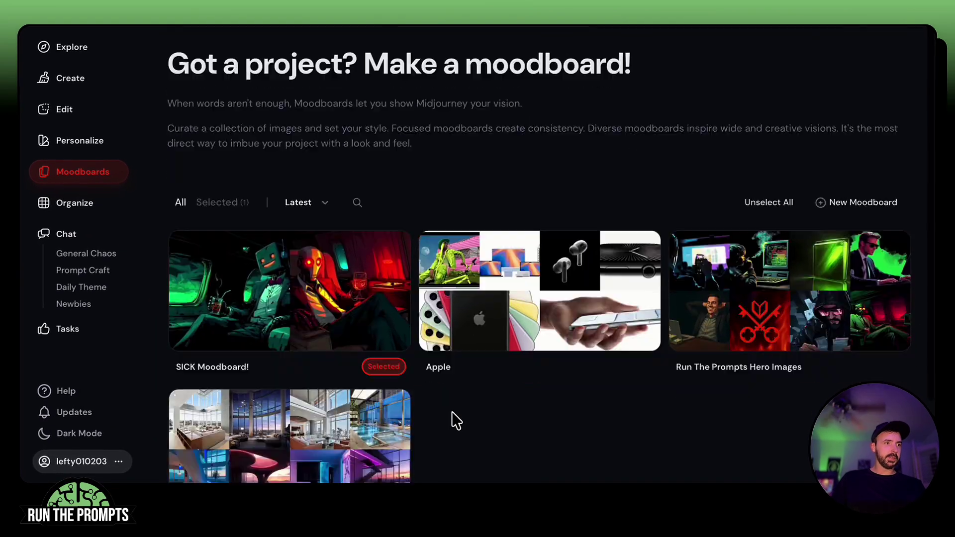
pyautogui.scroll(-2, 498, 348)
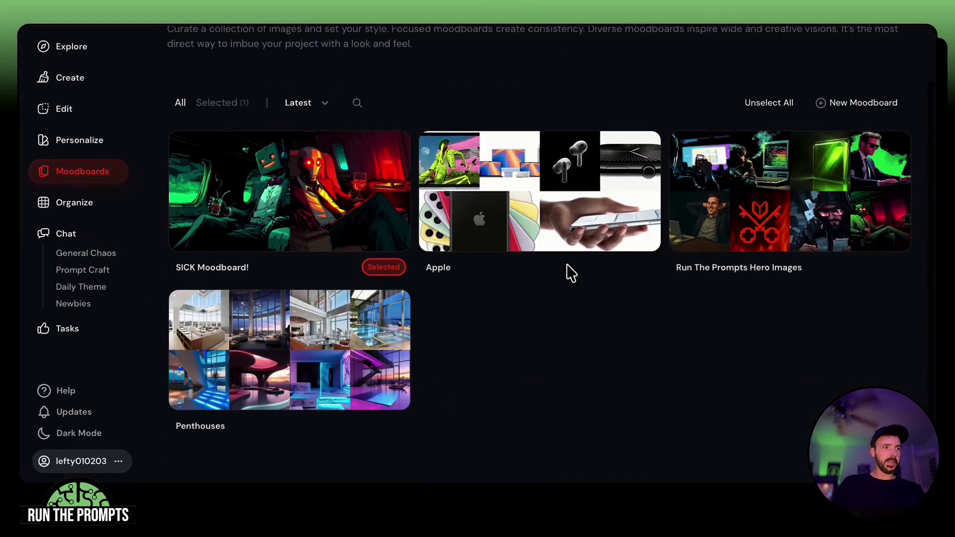
pyautogui.click(542, 218)
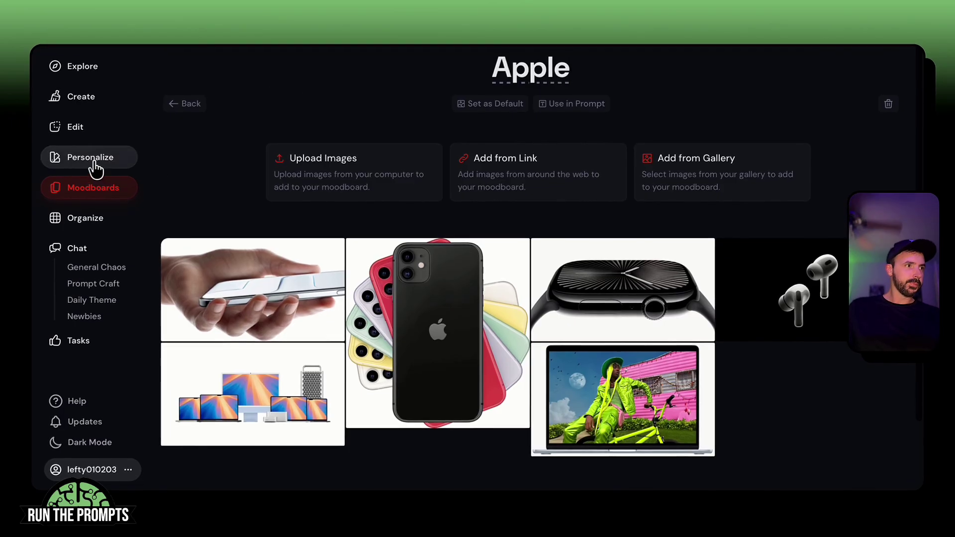
# Step: Find the smart glasses images created with the Apple moodboard, examine the woman's portrait at full size, and close the viewer
pyautogui.click(92, 105)
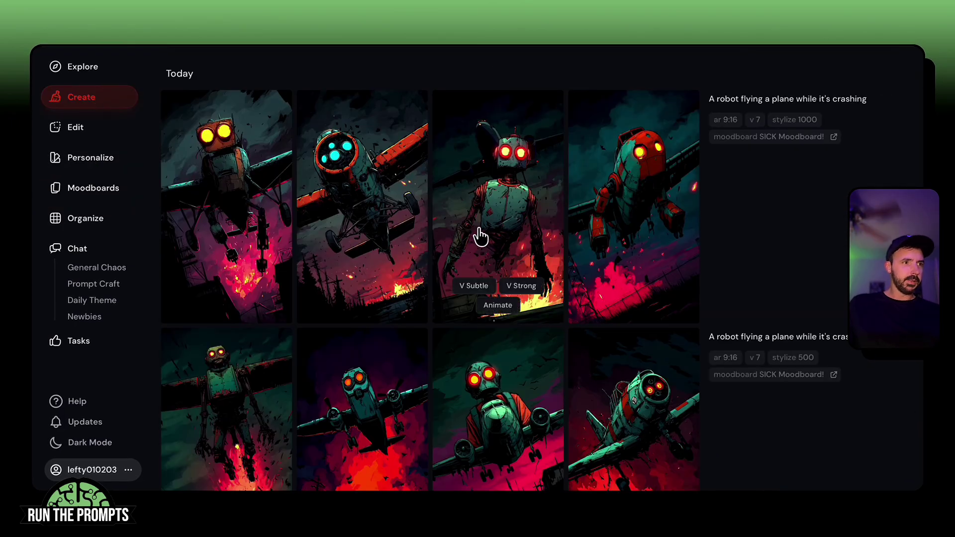
pyautogui.scroll(-10, 481, 235)
pyautogui.scroll(-8, 481, 235)
pyautogui.scroll(4, 479, 234)
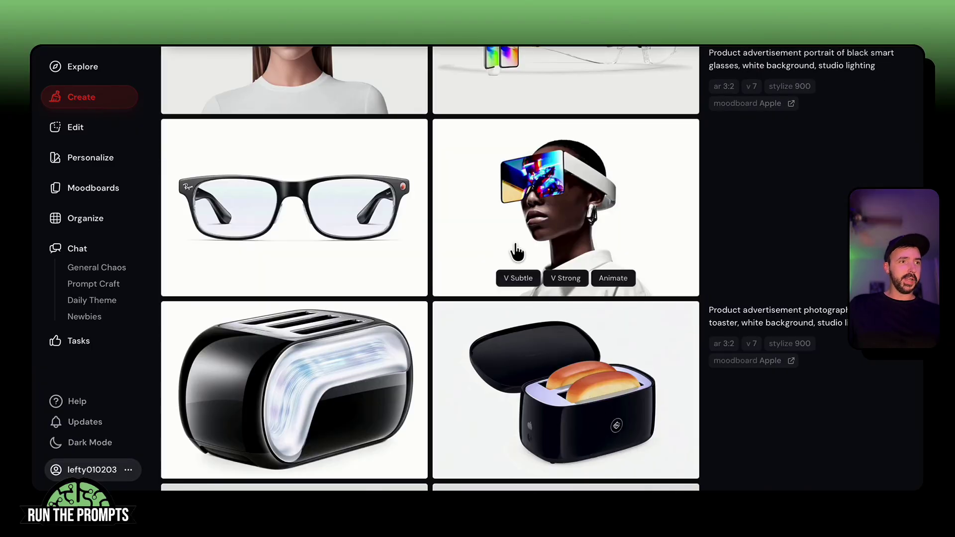
pyautogui.scroll(3, 767, 253)
pyautogui.scroll(-1, 767, 253)
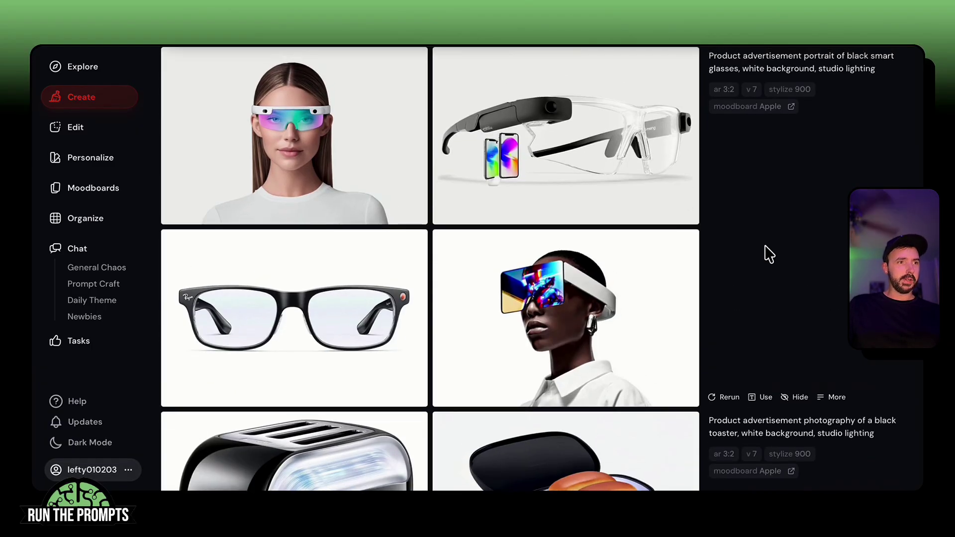
pyautogui.scroll(1, 761, 239)
pyautogui.moveTo(312, 190)
pyautogui.click(310, 169)
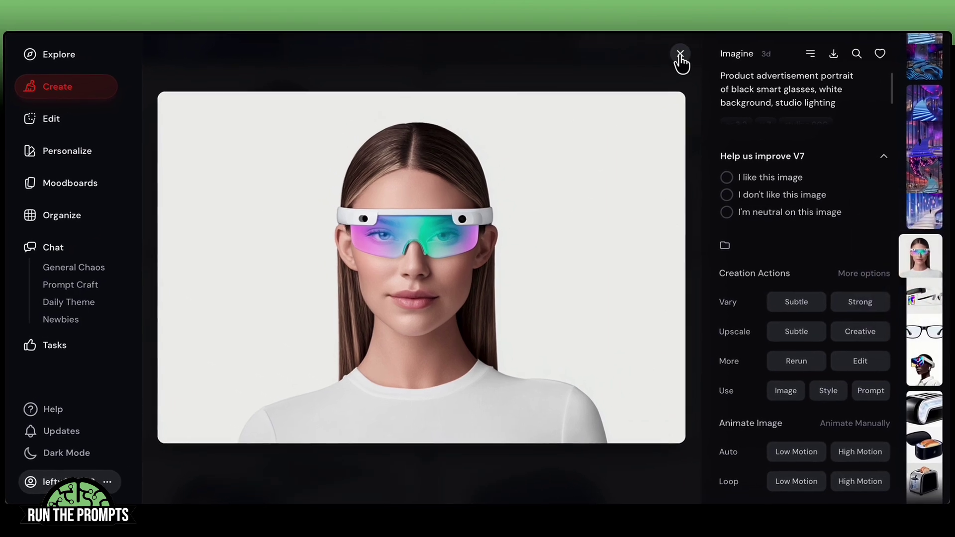
pyautogui.click(679, 54)
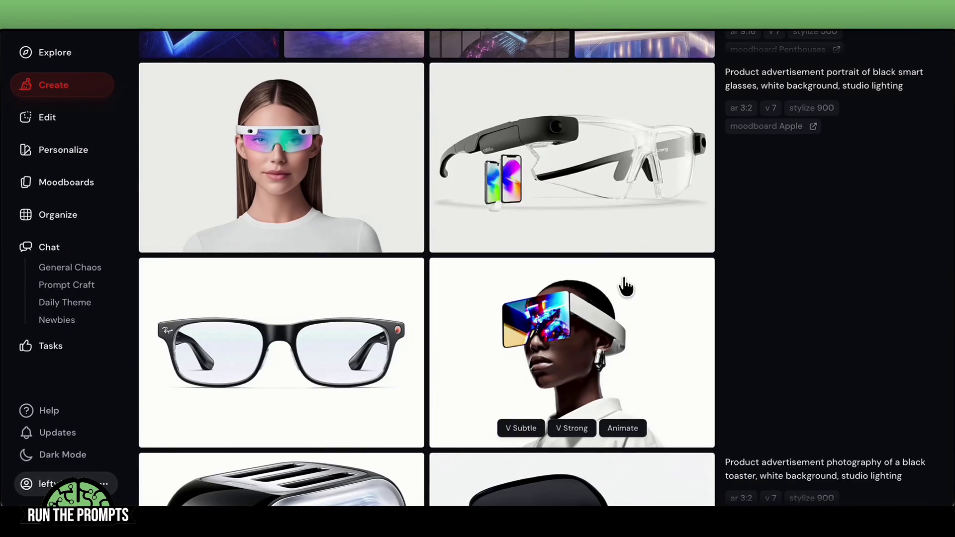
# Step: Go to the black toaster images, examine the rounded toaster with the glowing panel at full size, and close the viewer
pyautogui.scroll(-5, 625, 287)
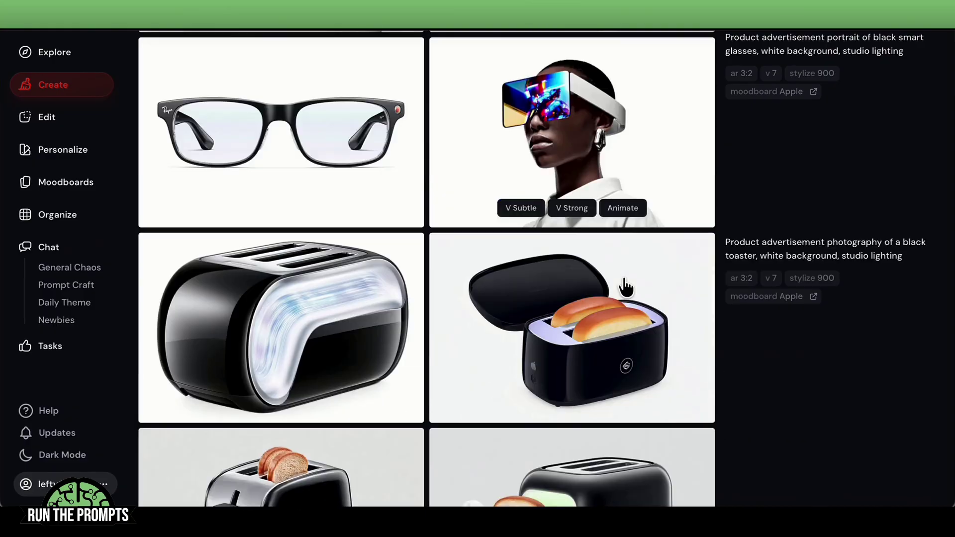
pyautogui.scroll(-3, 625, 287)
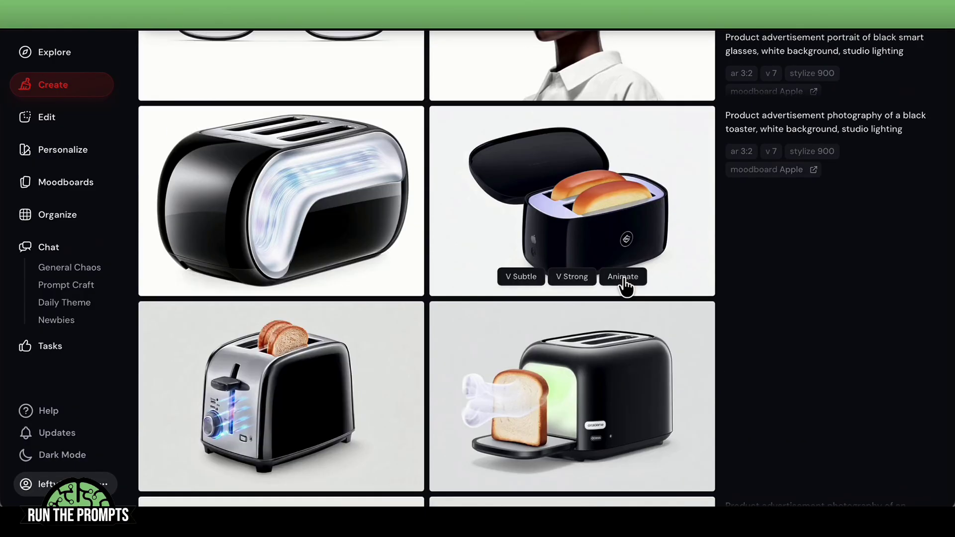
pyautogui.click(231, 160)
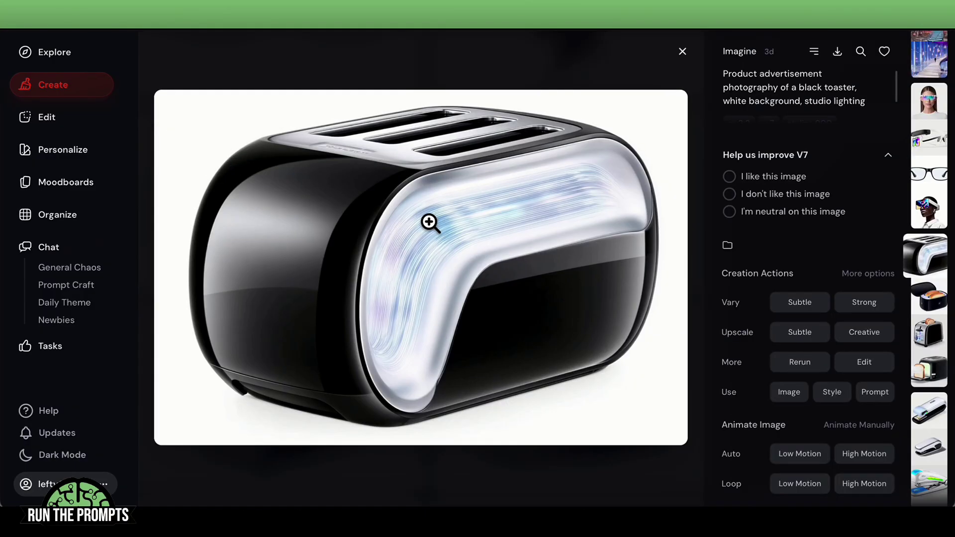
pyautogui.click(682, 53)
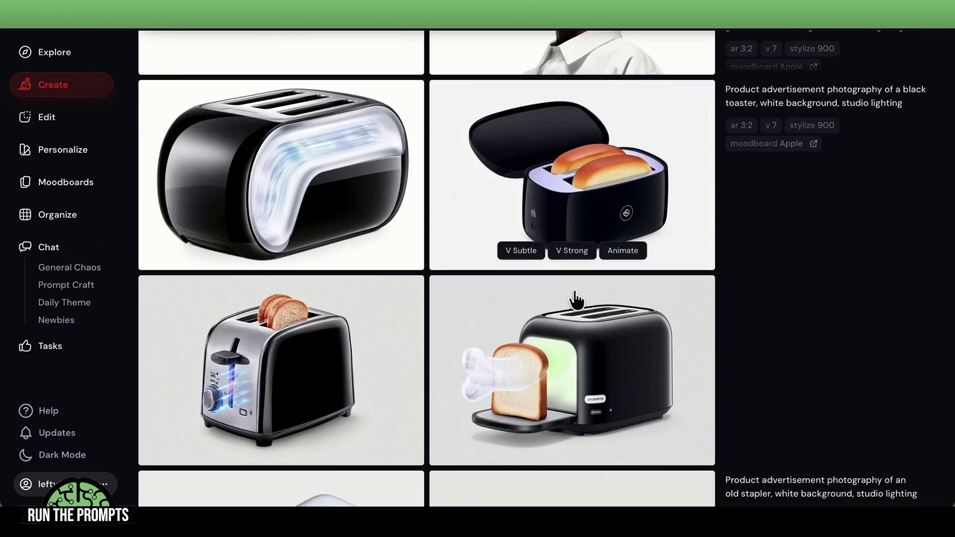
# Step: Go to the old stapler images, examine the plain silver stapler at full size, and close the viewer
pyautogui.scroll(-5, 574, 299)
pyautogui.click(571, 216)
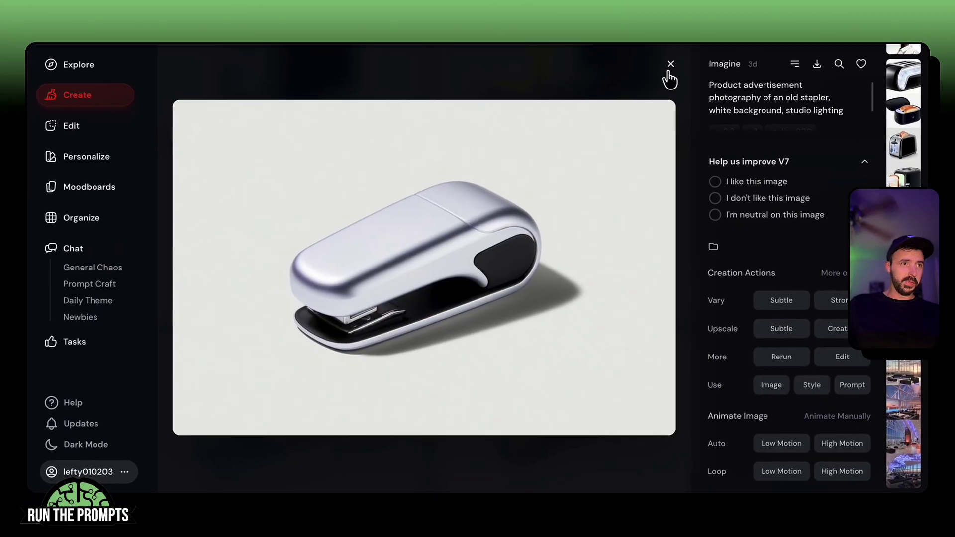
pyautogui.click(671, 63)
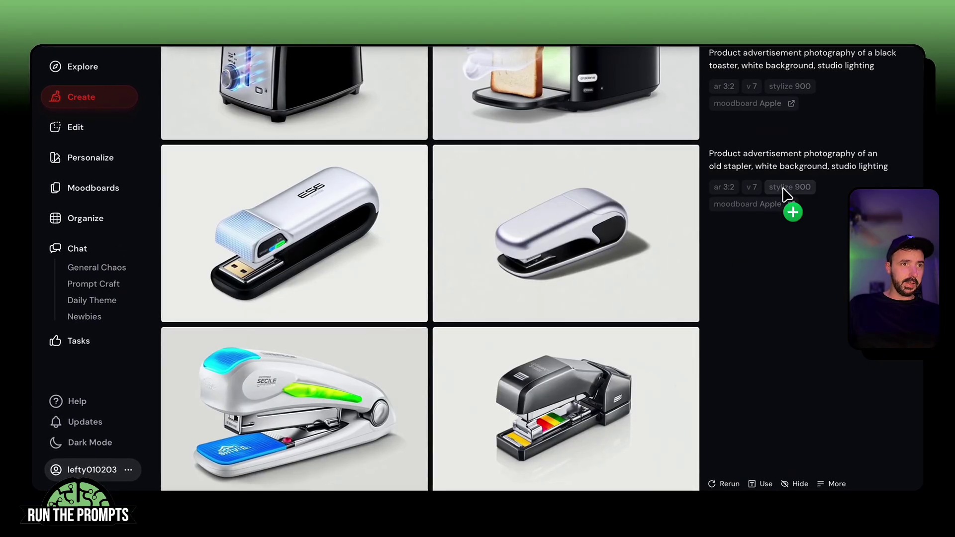
pyautogui.scroll(1, 766, 294)
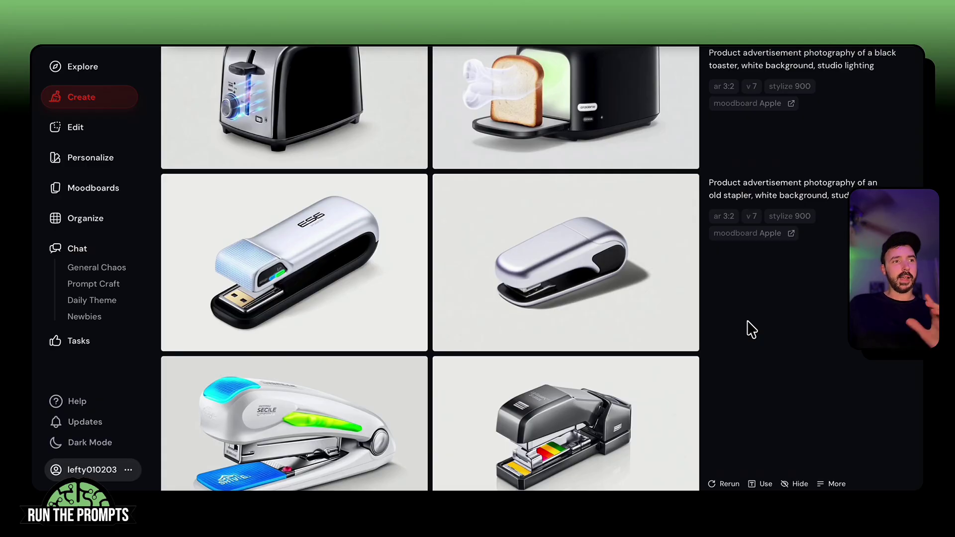
# Step: Return to the list of moodboards and open the Penthouses moodboard to look through all its images
pyautogui.scroll(-4, 751, 329)
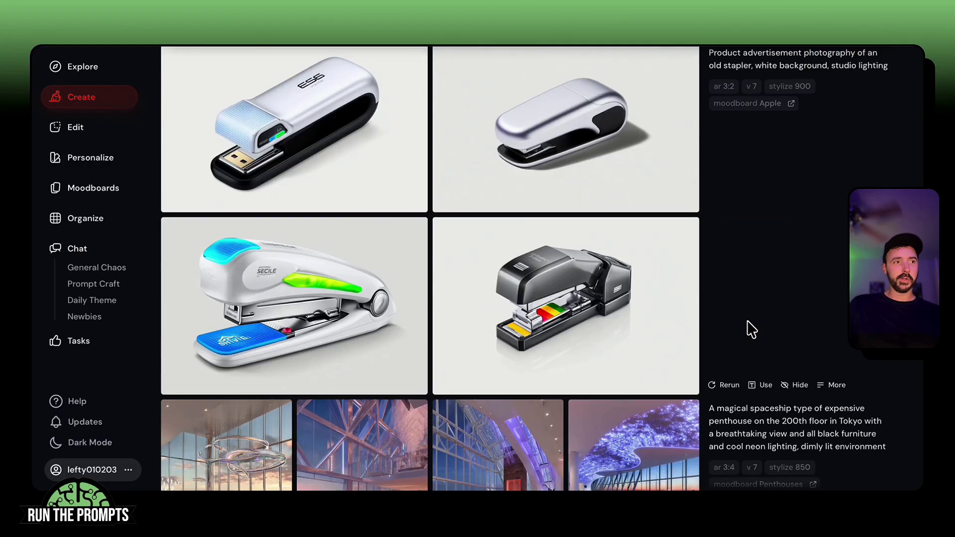
pyautogui.scroll(-5, 751, 329)
pyautogui.scroll(10, 751, 329)
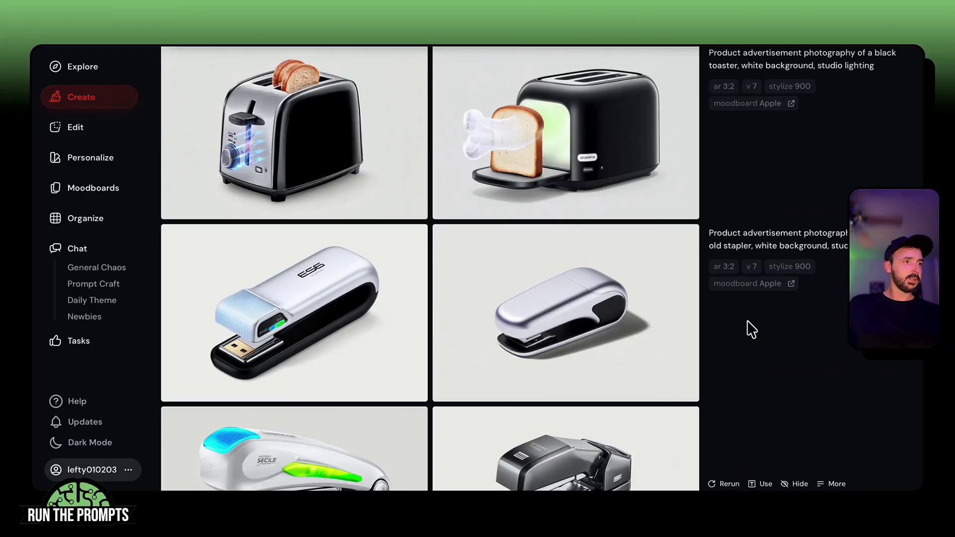
pyautogui.click(106, 192)
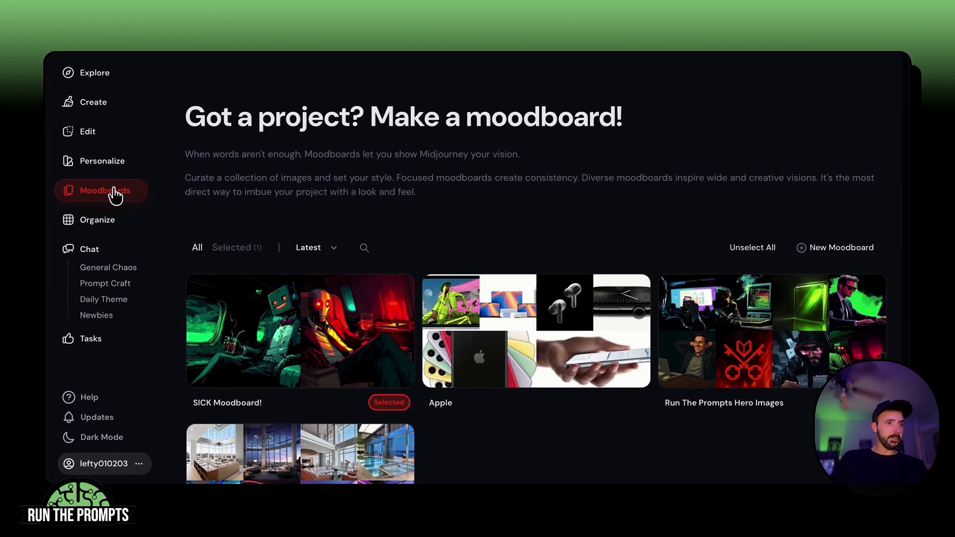
pyautogui.scroll(-4, 522, 248)
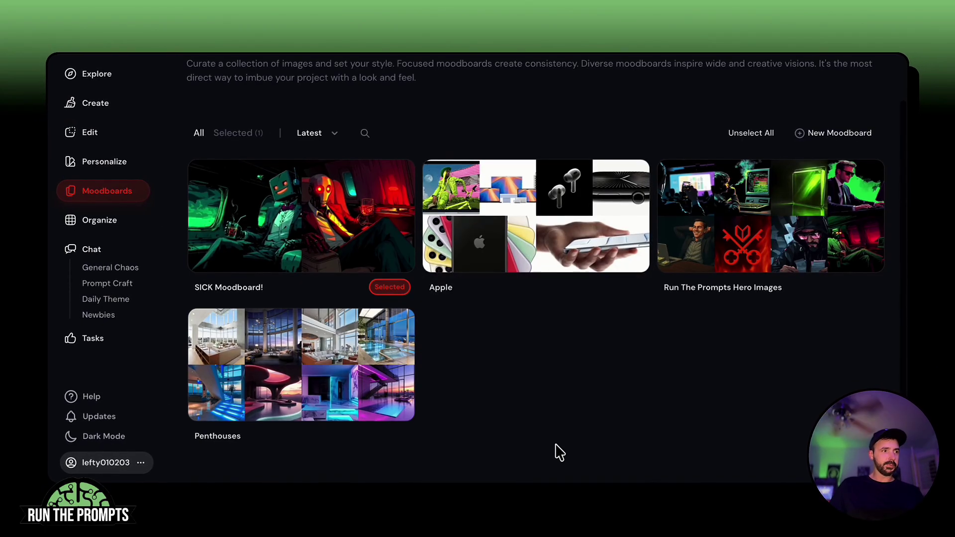
pyautogui.click(298, 370)
pyautogui.scroll(-3, 517, 376)
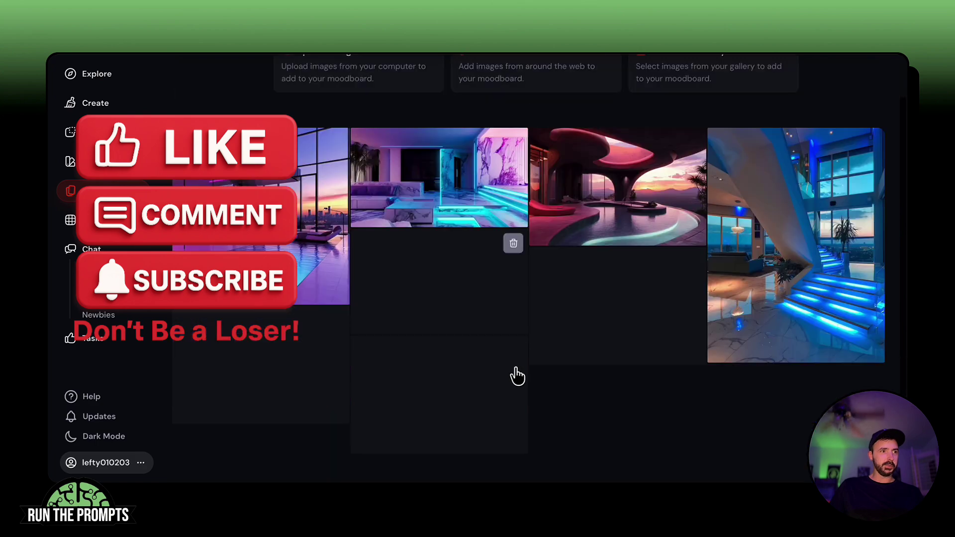
pyautogui.scroll(3, 517, 377)
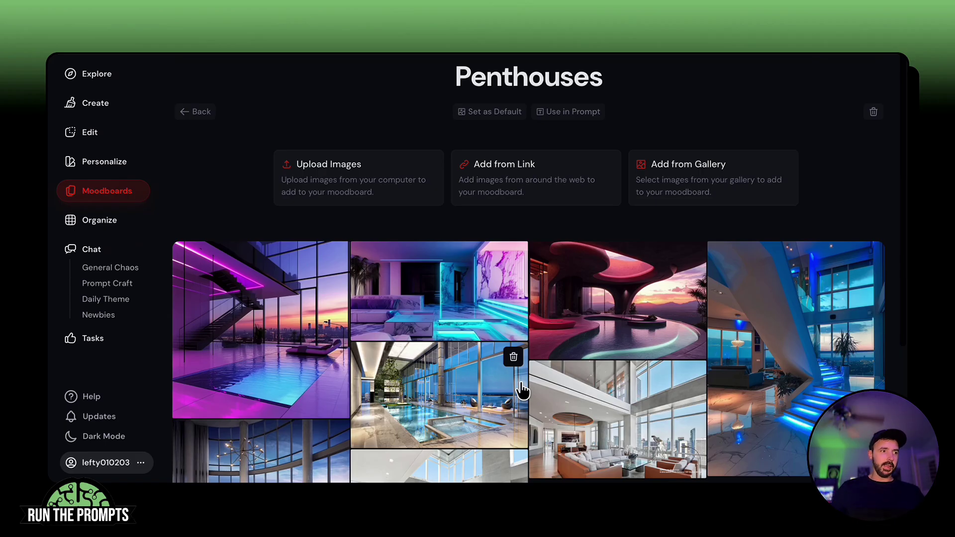
pyautogui.scroll(-3, 510, 394)
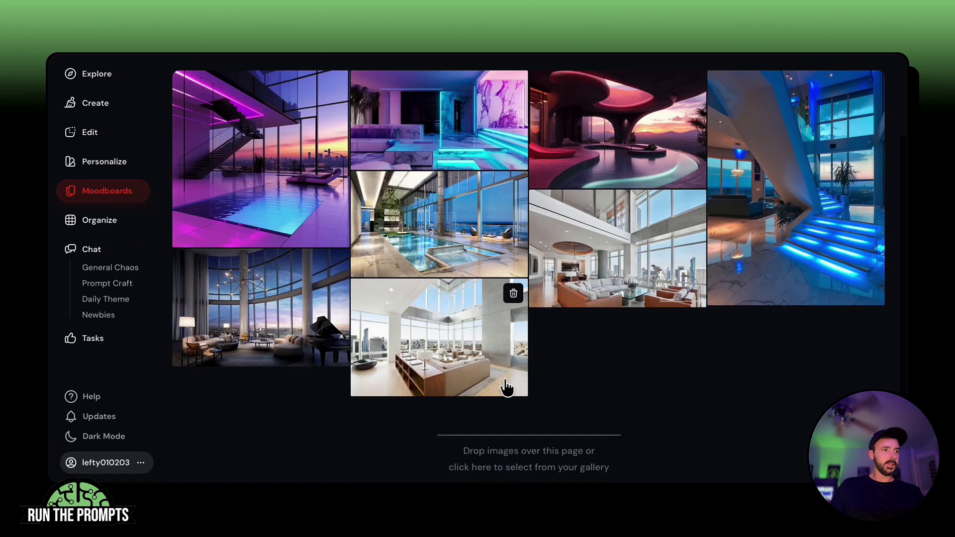
pyautogui.scroll(3, 510, 394)
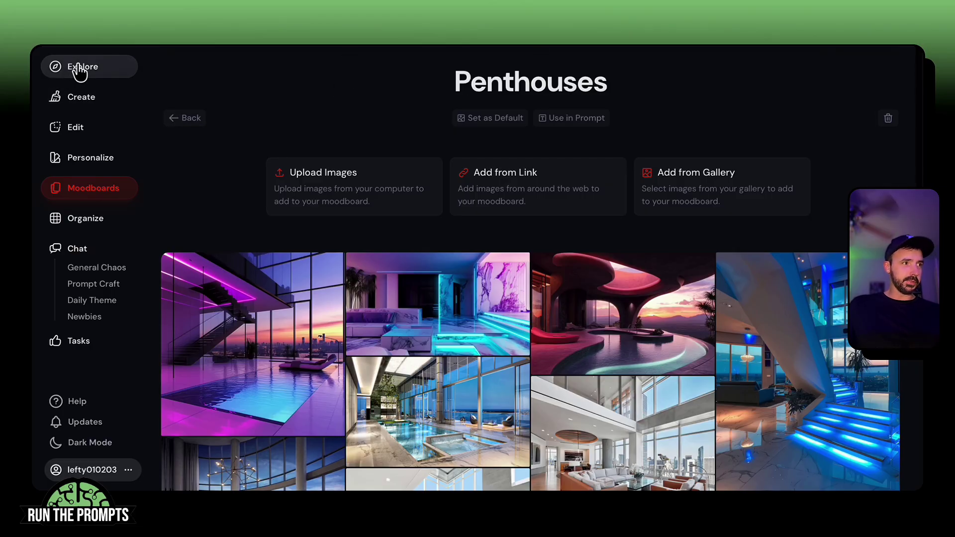
# Step: Go back to the created images, find the Tokyo penthouse images made with the Penthouses moodboard, and view them at full size
pyautogui.click(81, 97)
pyautogui.scroll(-8, 495, 340)
pyautogui.scroll(2, 495, 340)
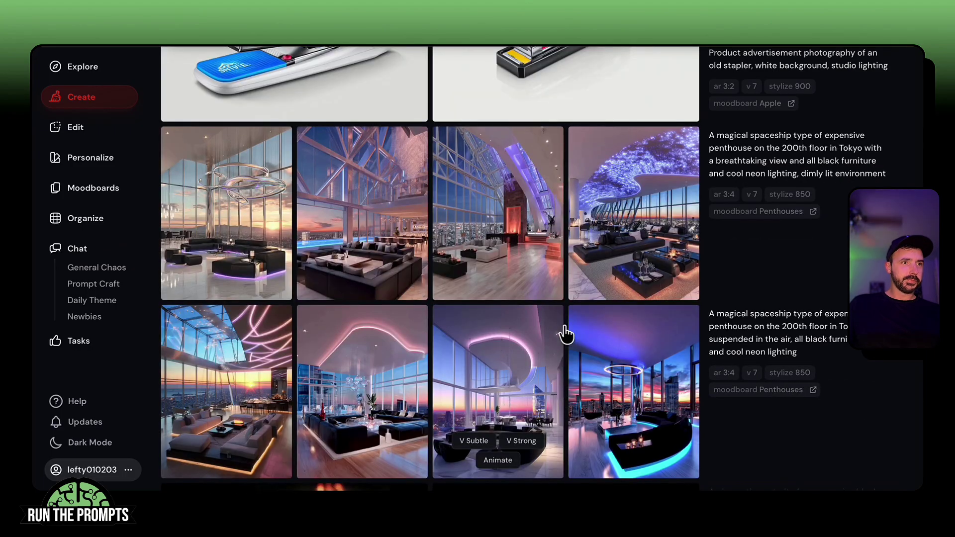
pyautogui.click(662, 394)
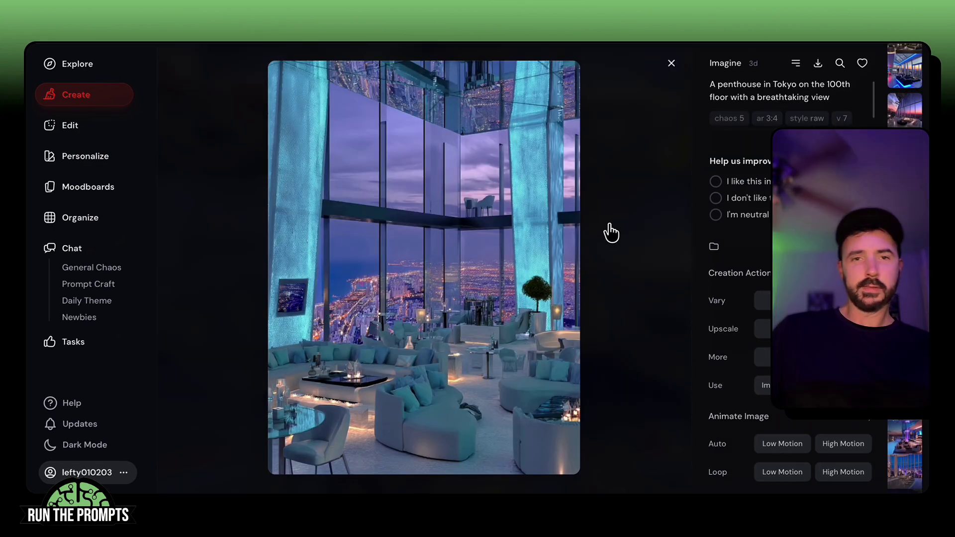
# Step: Read the prompt, parameters and moodboard used for the teal penthouse lounge image, and close the viewer
pyautogui.scroll(-1, 756, 102)
pyautogui.scroll(1, 763, 98)
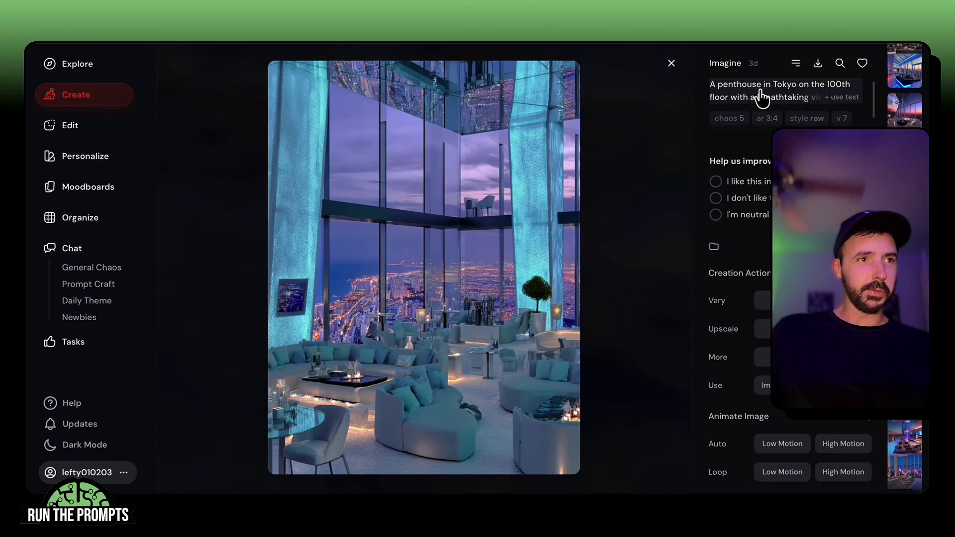
pyautogui.scroll(-1, 773, 105)
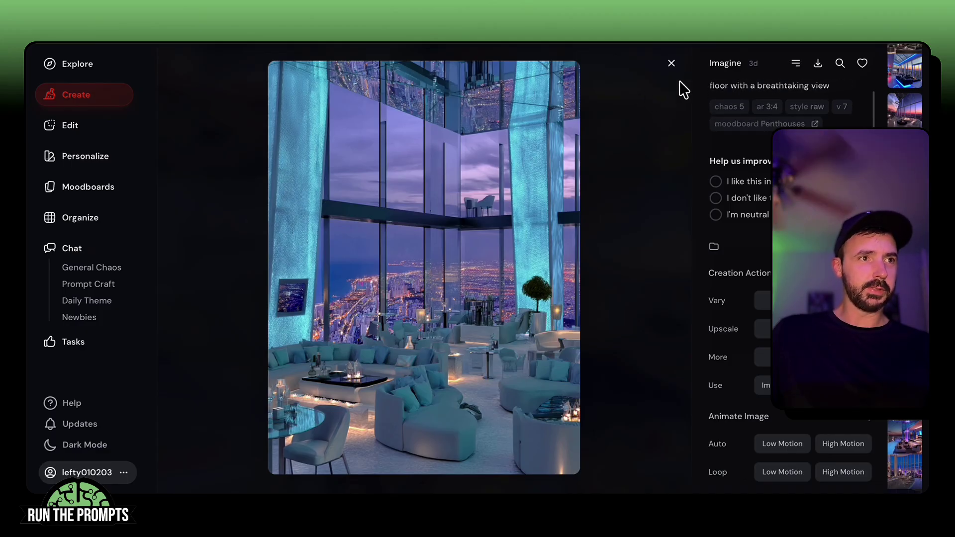
pyautogui.click(671, 64)
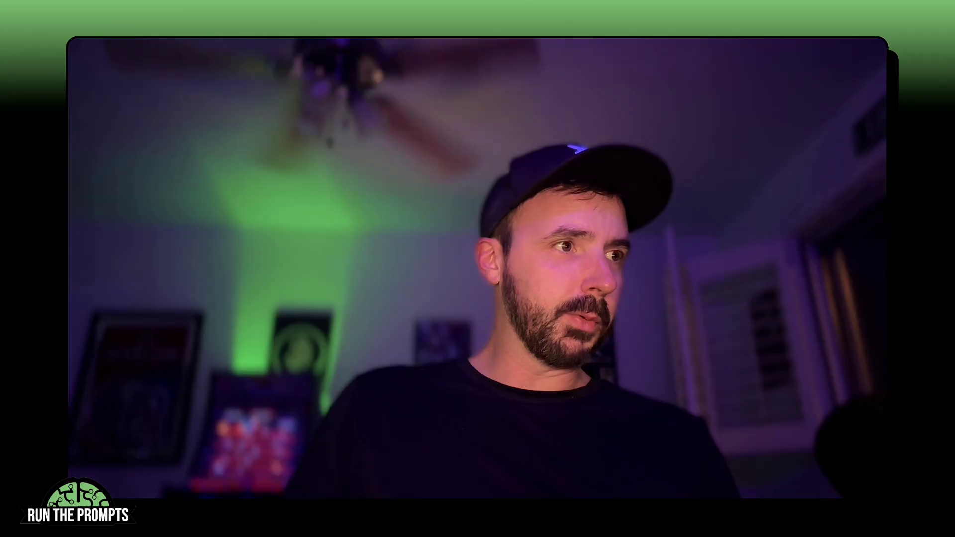